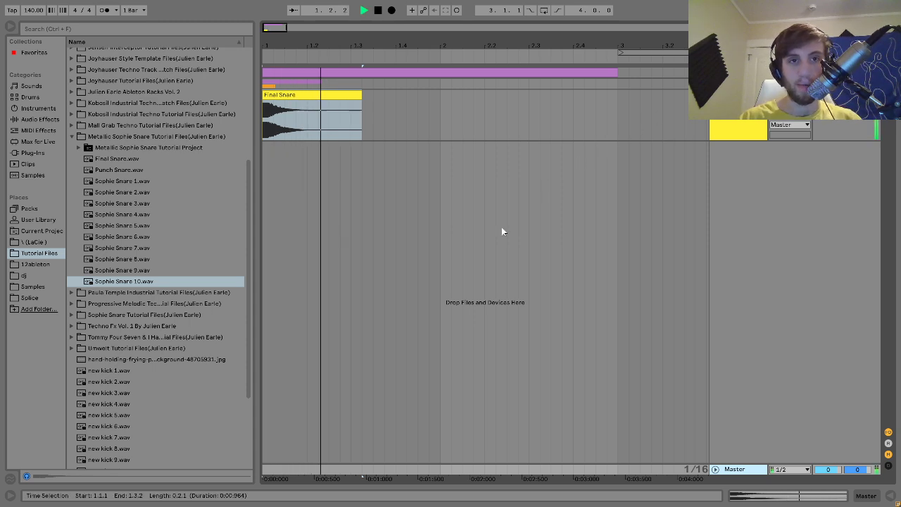
Step: Stop playback and audition the Sophie Snare samples from Sophie Snare 10.wav up to Sophie Snare 2.wav in the browser
{"action": "key", "text": "space"}
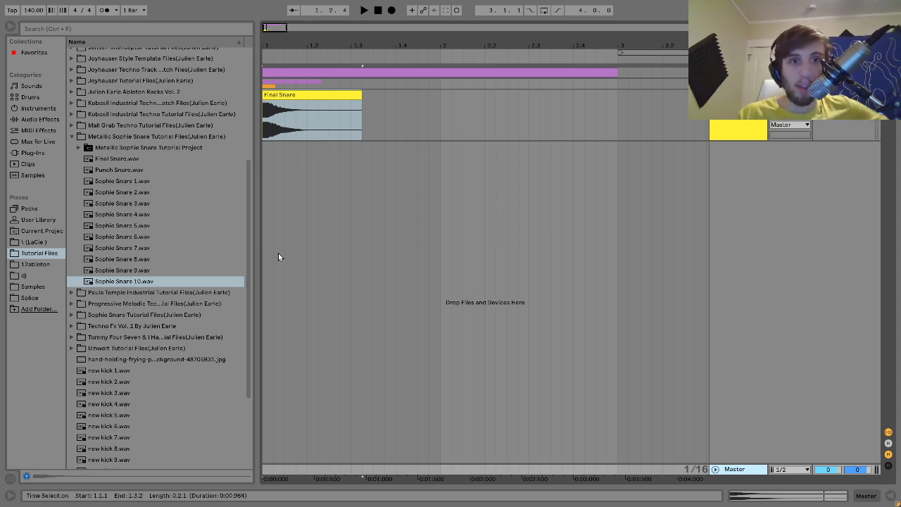
{"action": "left_click", "coordinate": [139, 282]}
{"action": "key", "text": "Up"}
{"action": "key", "text": "Up"}
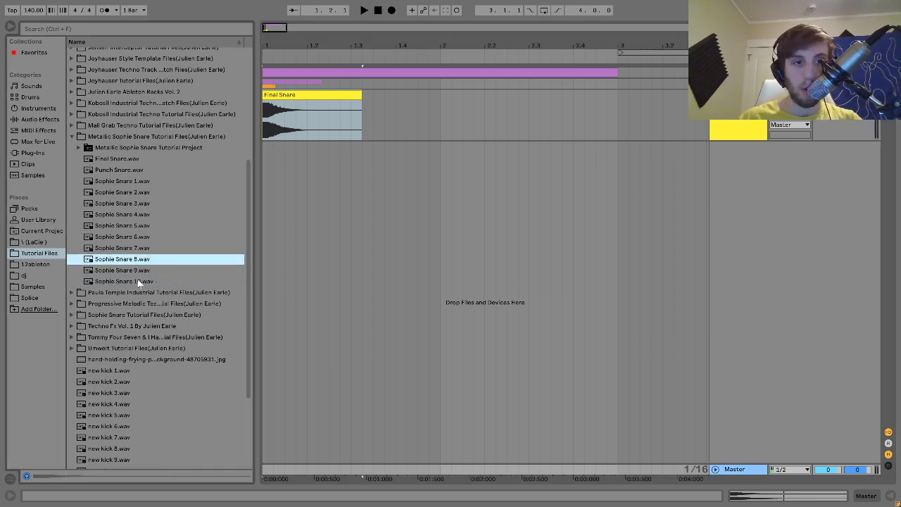
{"action": "key", "text": "Up"}
{"action": "key", "text": "Up"}
{"action": "key", "text": "Up"}
{"action": "key", "text": "Up"}
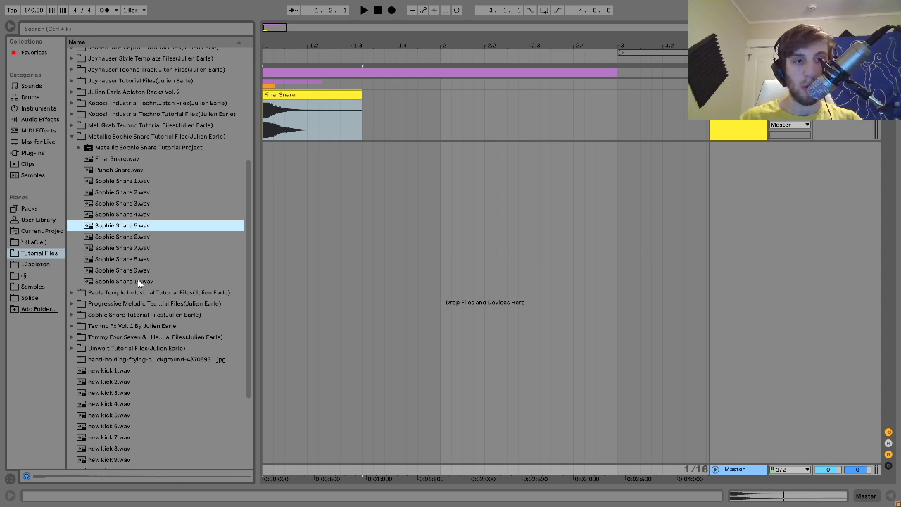
{"action": "key", "text": "Up"}
{"action": "key", "text": "Up"}
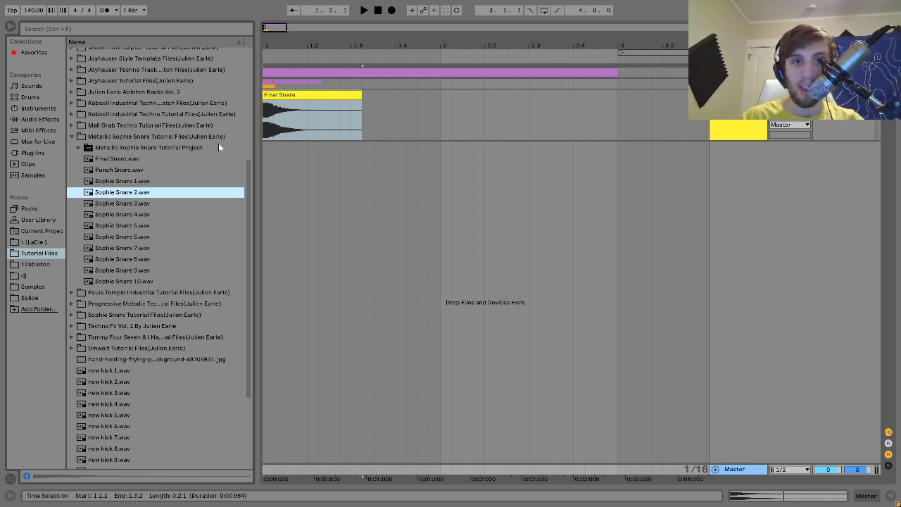
Step: Play the Final Snare and look at the Operator and Punch Snare tracks inside the 2 Layers group
{"action": "key", "text": "space"}
{"action": "key", "text": "space"}
{"action": "left_click", "coordinate": [729, 127]}
{"action": "left_click", "coordinate": [715, 83]}
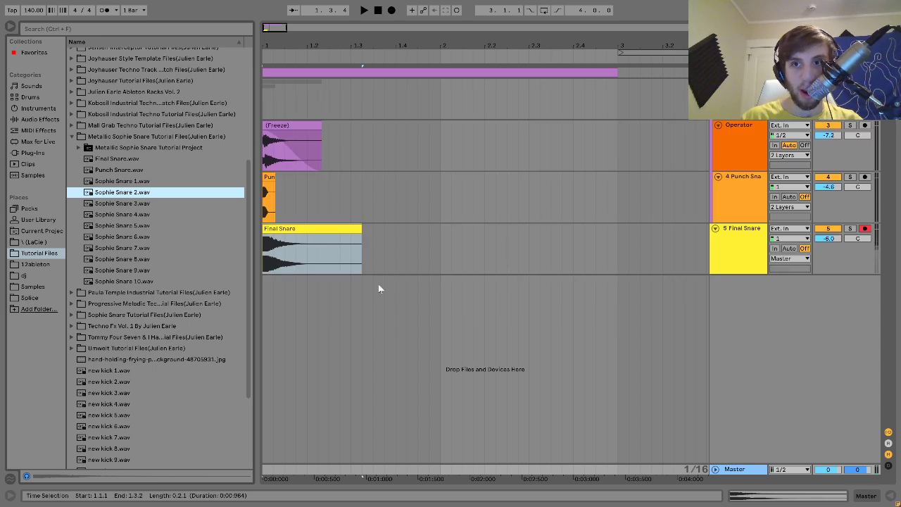
{"action": "left_click", "coordinate": [715, 83]}
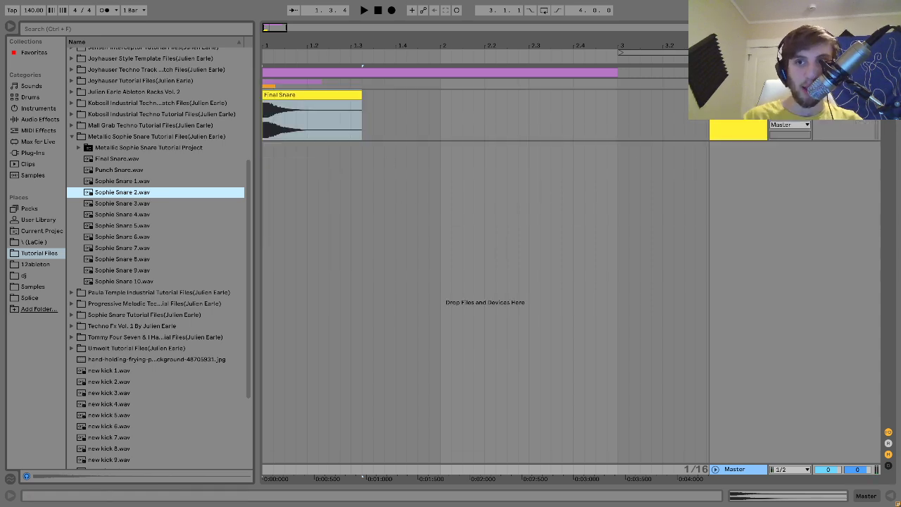
Step: Unfold the Starting FM track, display its Operator and Delay devices, and audition its sound
{"action": "left_click", "coordinate": [715, 72]}
{"action": "left_click", "coordinate": [738, 73]}
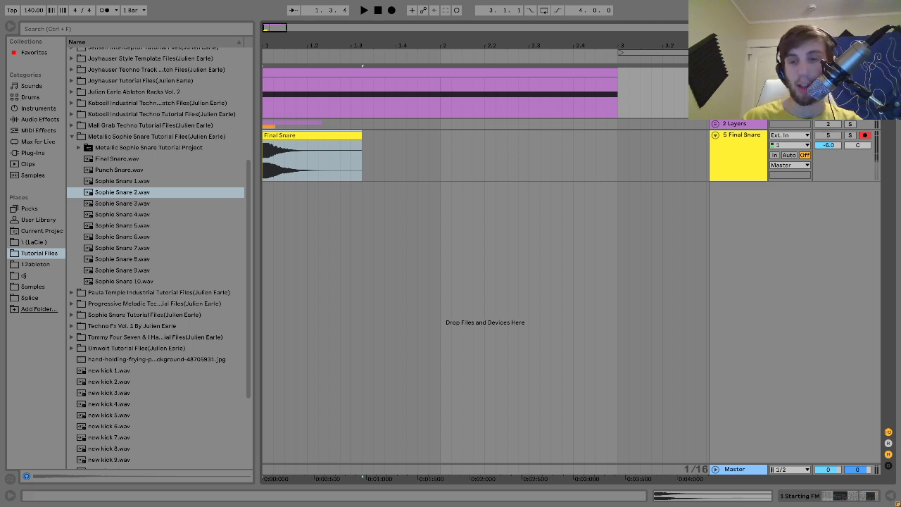
{"action": "key", "text": "space"}
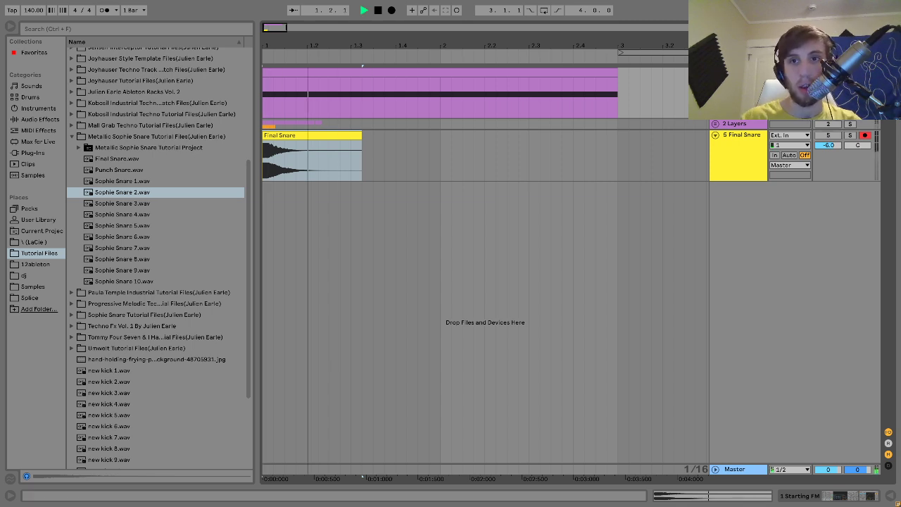
{"action": "key", "text": "space"}
{"action": "key", "text": "shift+Tab"}
{"action": "key", "text": "space"}
{"action": "key", "text": "space"}
{"action": "key", "text": "space"}
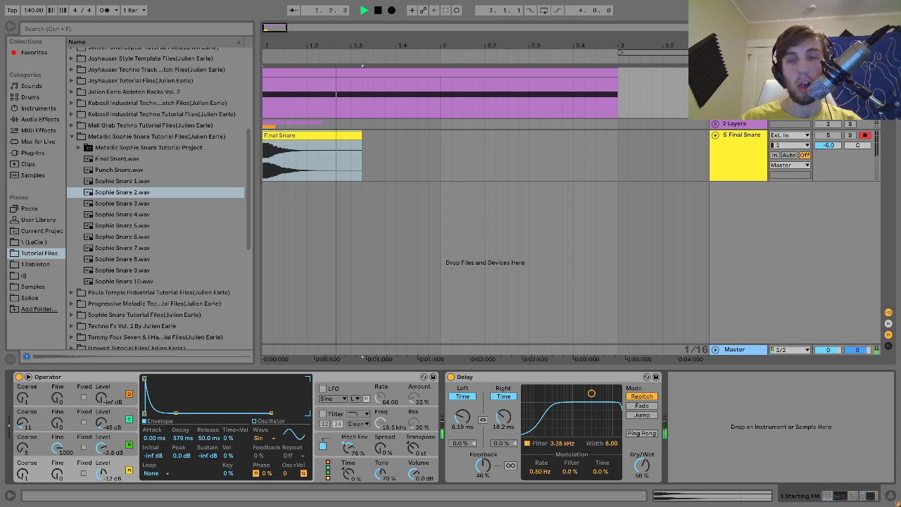
{"action": "key", "text": "space"}
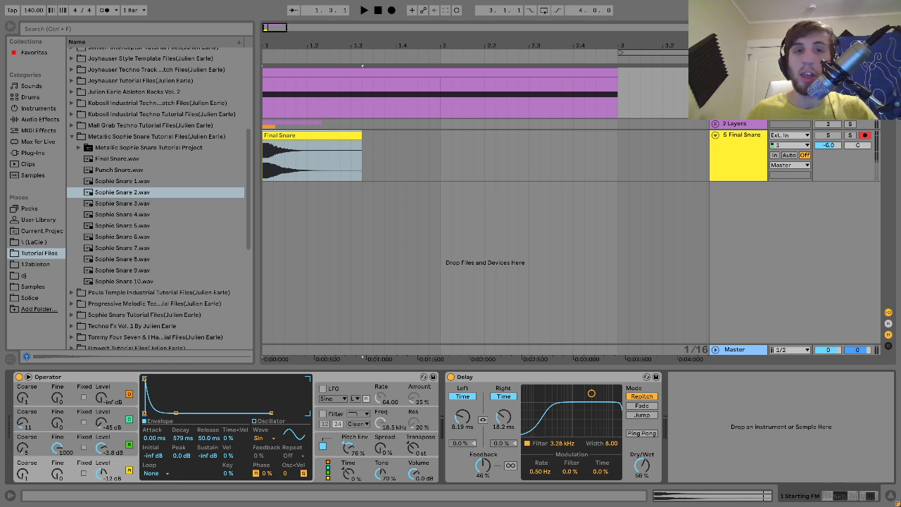
Step: Open the Starting FM track's MIDI clip and examine its note content across the octaves
{"action": "left_click", "coordinate": [526, 79]}
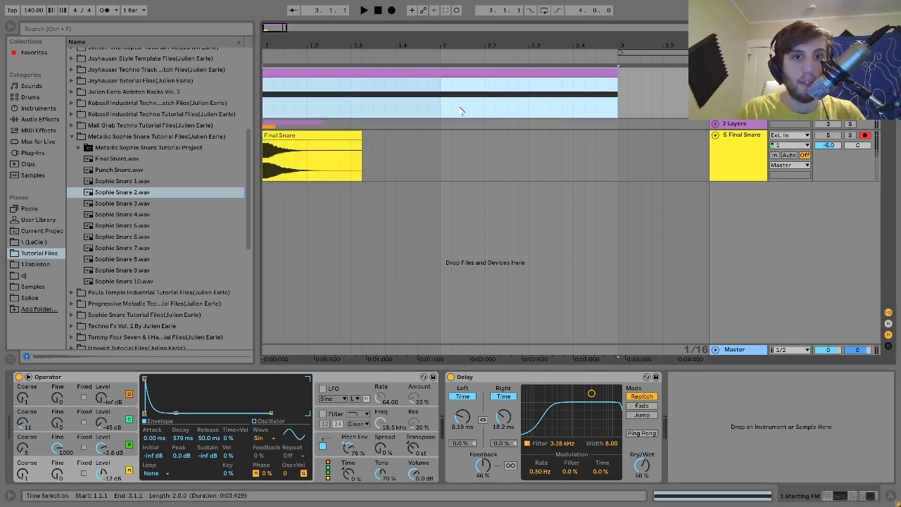
{"action": "double_click", "coordinate": [394, 72]}
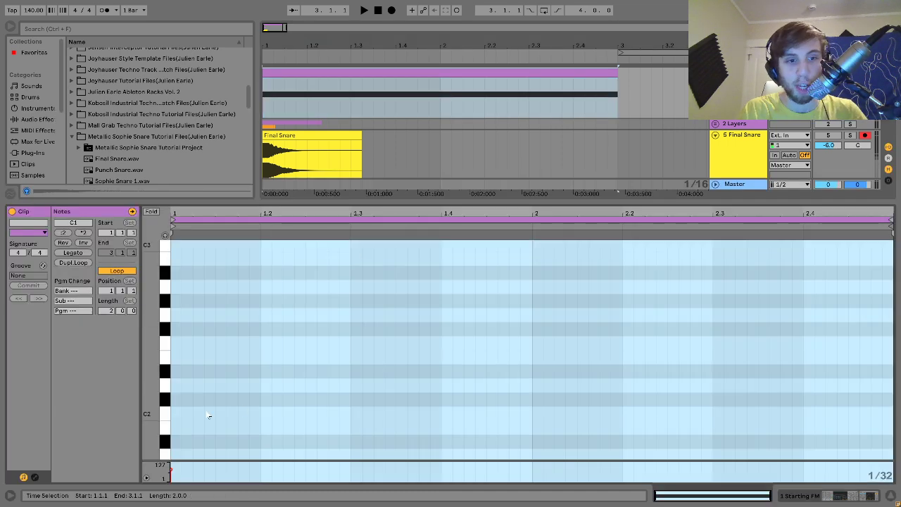
{"action": "scroll", "coordinate": [208, 415], "scroll_direction": "up", "scroll_amount": 8}
{"action": "scroll", "coordinate": [210, 392], "scroll_direction": "down", "scroll_amount": 10}
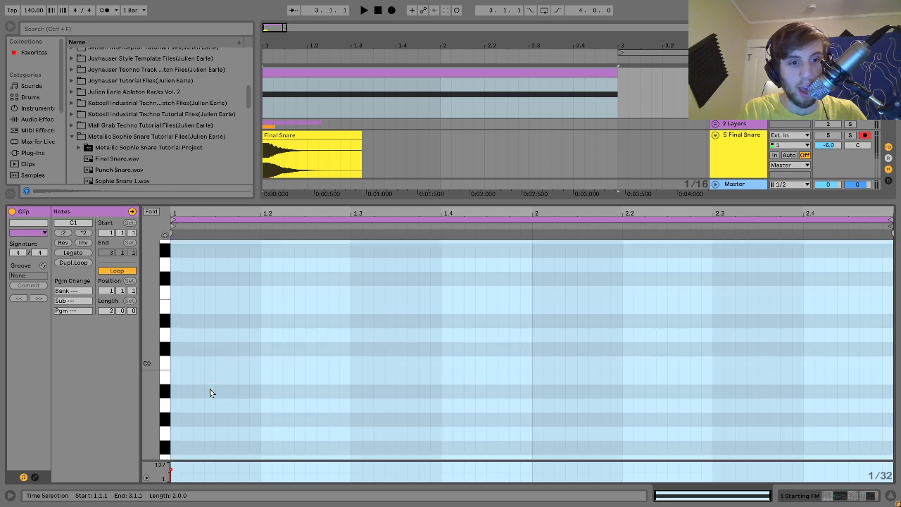
{"action": "scroll", "coordinate": [221, 378], "scroll_direction": "up", "scroll_amount": 3}
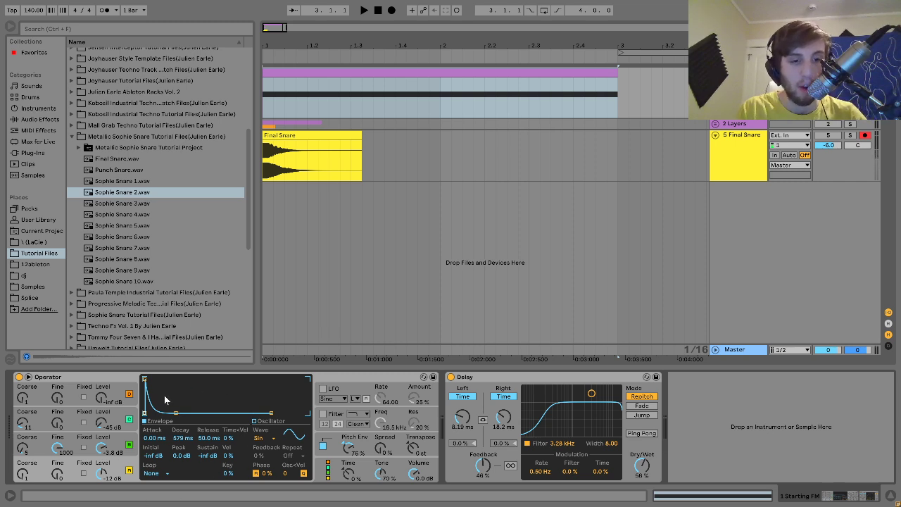
Step: Examine the waveform and settings of oscillator B in Operator, including its available wave types, and then oscillator C
{"action": "left_click", "coordinate": [126, 443]}
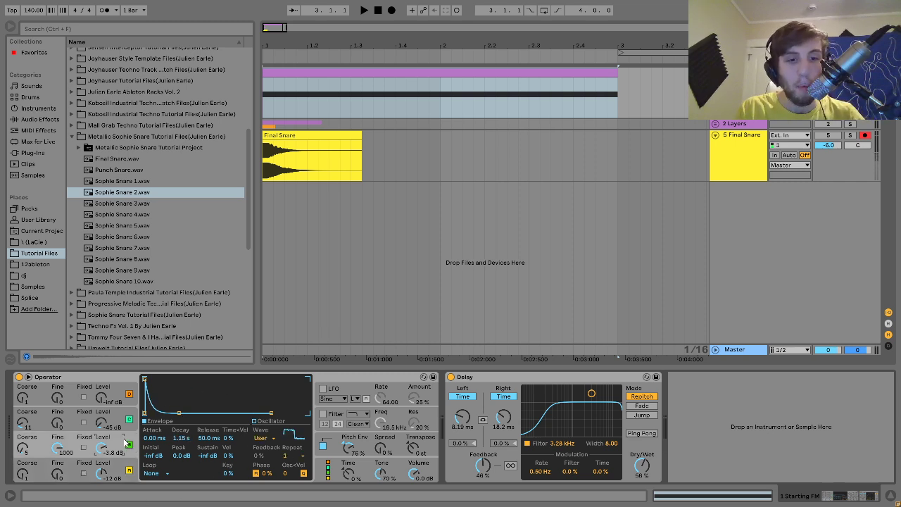
{"action": "left_click", "coordinate": [268, 438]}
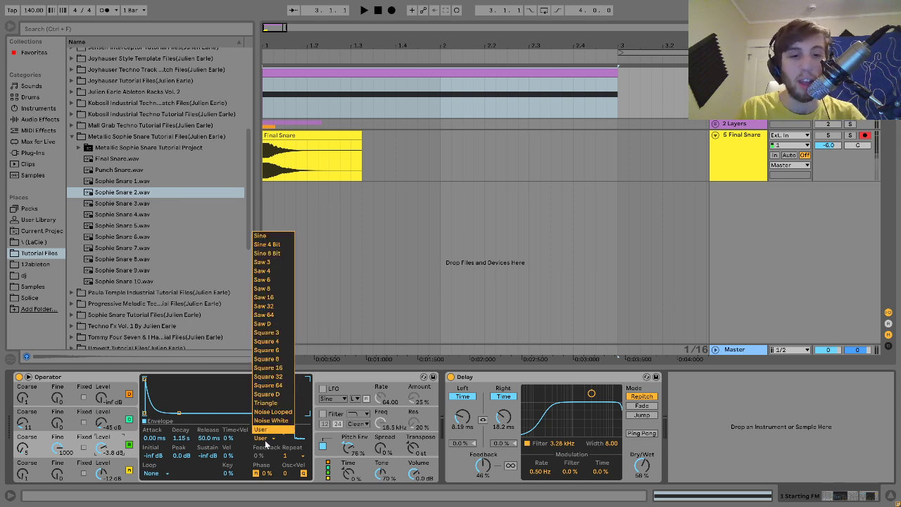
{"action": "left_click", "coordinate": [310, 433]}
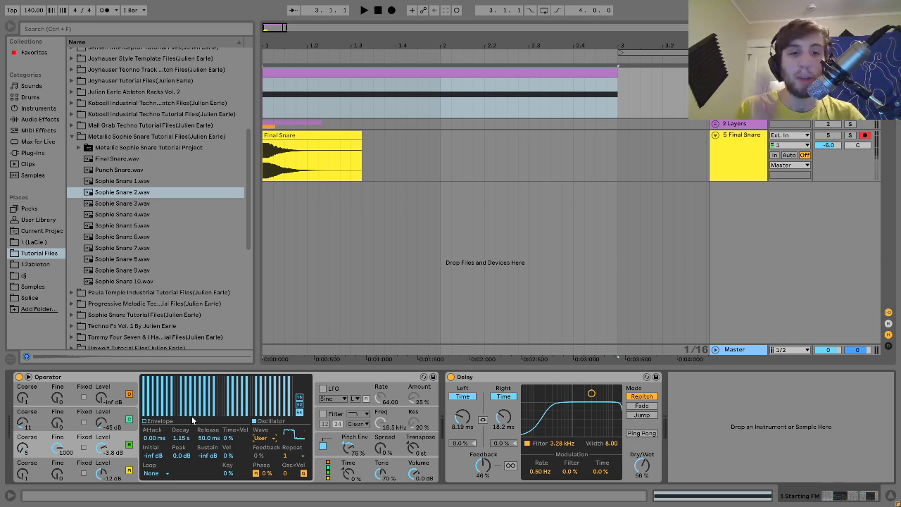
{"action": "left_click", "coordinate": [136, 462]}
{"action": "left_click", "coordinate": [118, 445]}
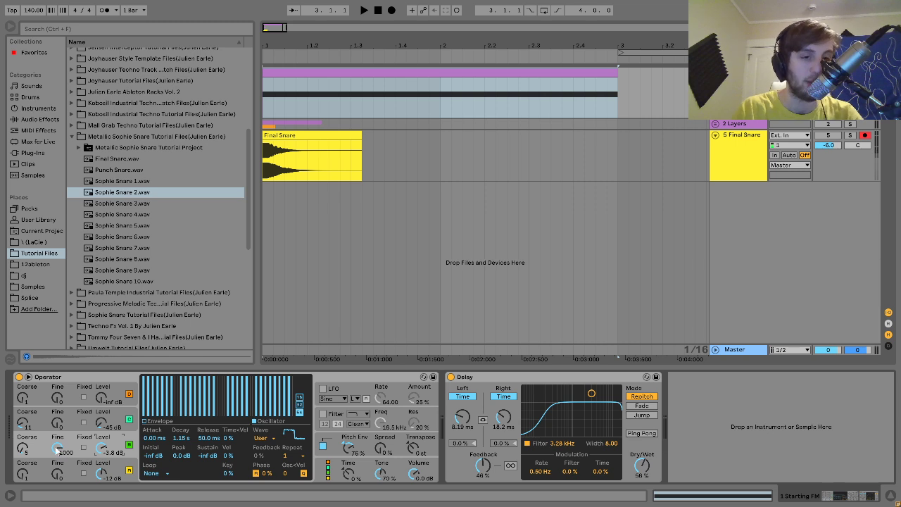
{"action": "left_click", "coordinate": [117, 424]}
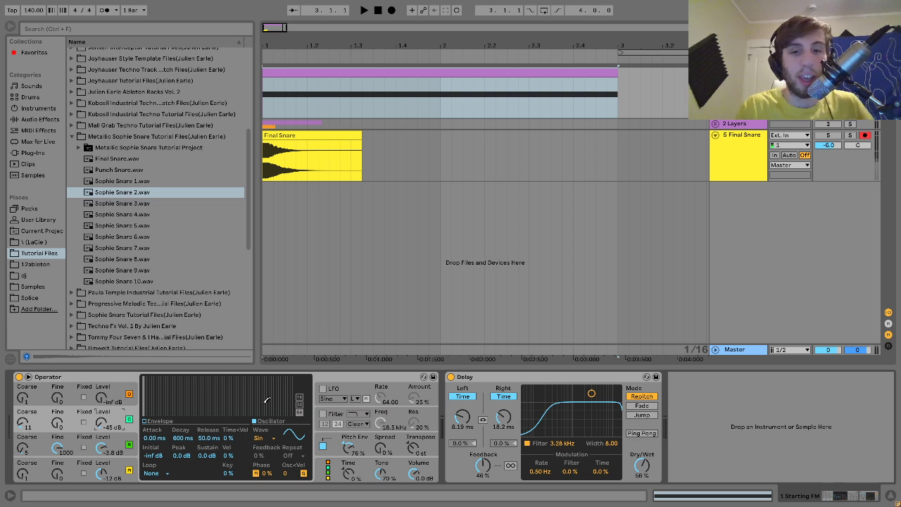
Step: Play the sound with the Delay bypassed and switch the Delay back on
{"action": "left_click", "coordinate": [450, 376]}
{"action": "key", "text": "space"}
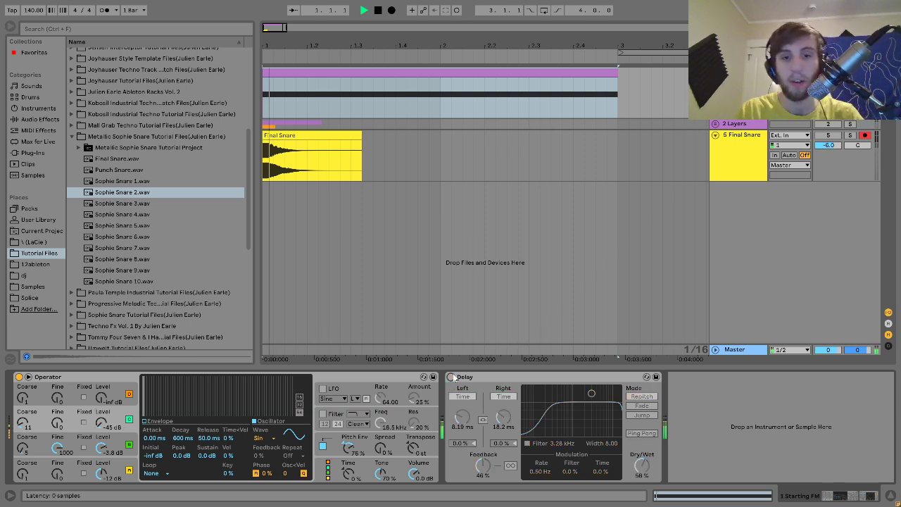
{"action": "left_click", "coordinate": [451, 377]}
Step: Display Operator's pitch envelope, bypass the Delay, and compare the sound with the pitch envelope off and on
{"action": "left_click", "coordinate": [325, 438]}
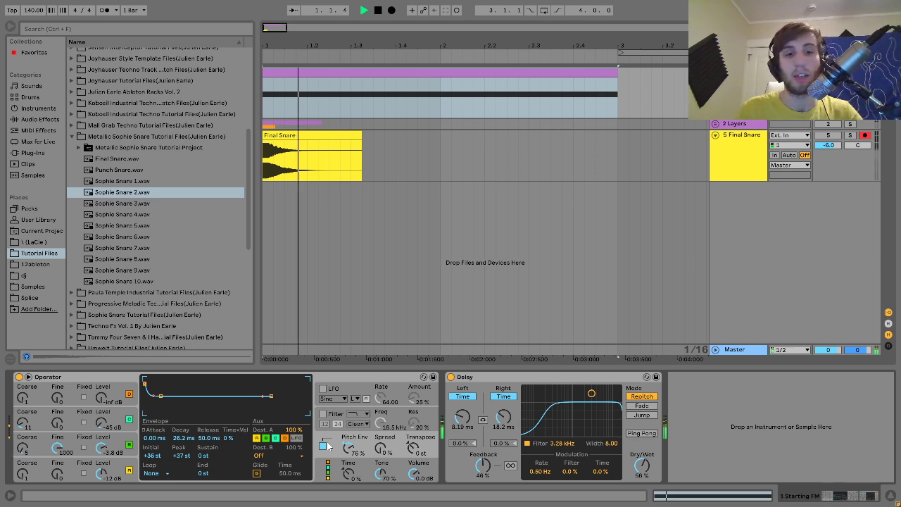
{"action": "left_click", "coordinate": [452, 377]}
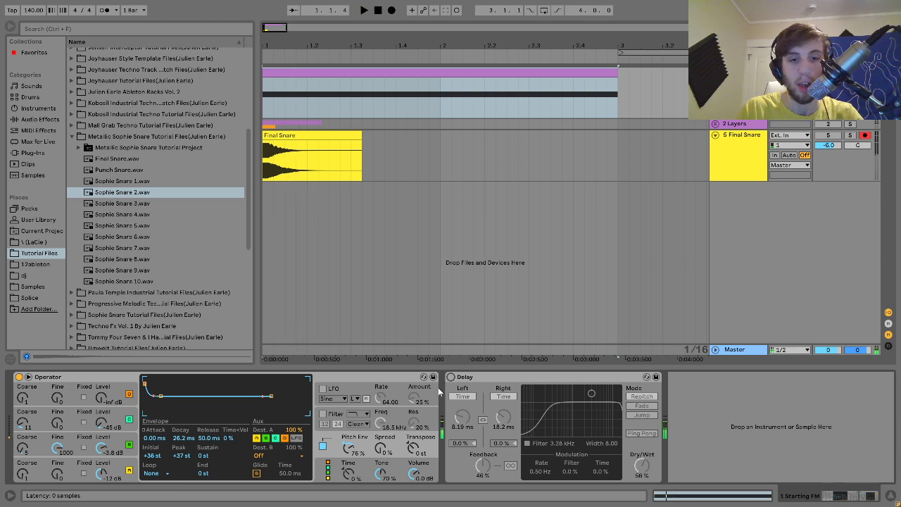
{"action": "left_click", "coordinate": [322, 446]}
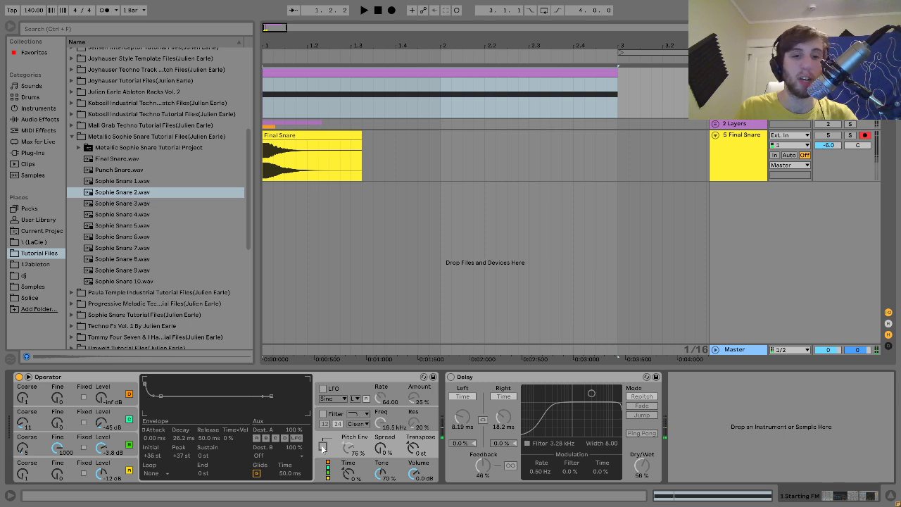
{"action": "left_click", "coordinate": [322, 447]}
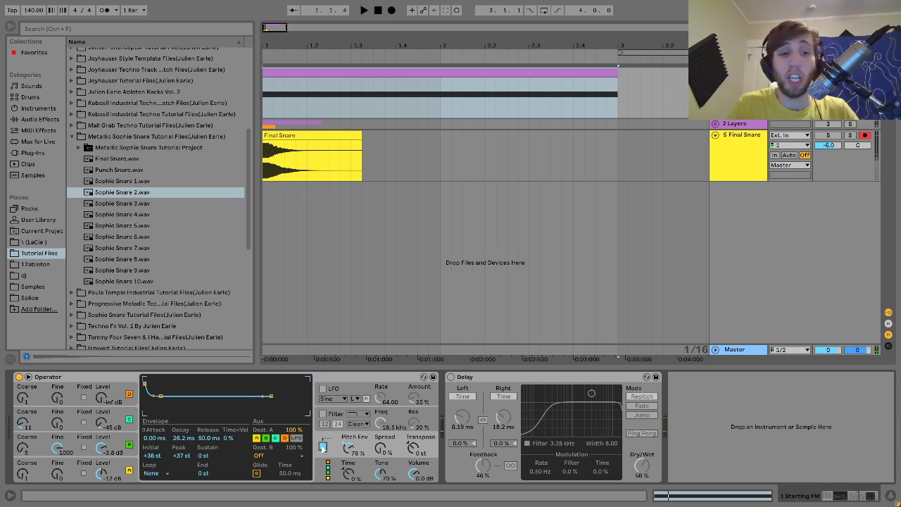
Step: Try fine tuning of 463 on oscillator B and 485 on oscillator C with B's coarse at 4, auditioning the sound
{"action": "left_click", "coordinate": [119, 440]}
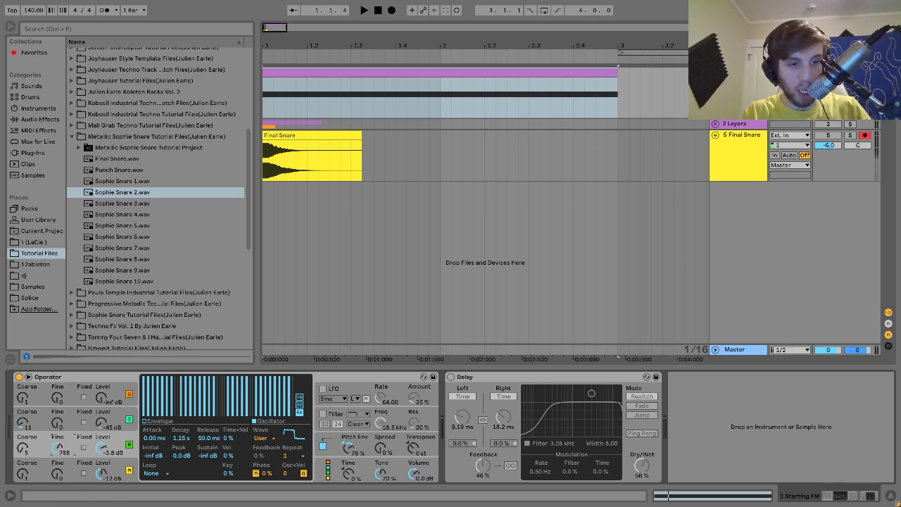
{"action": "mouse_move", "coordinate": [57, 428]}
{"action": "left_mouse_down"}
{"action": "mouse_move", "coordinate": [58, 395]}
{"action": "mouse_move", "coordinate": [54, 418]}
{"action": "left_mouse_up"}
{"action": "left_click", "coordinate": [27, 448]}
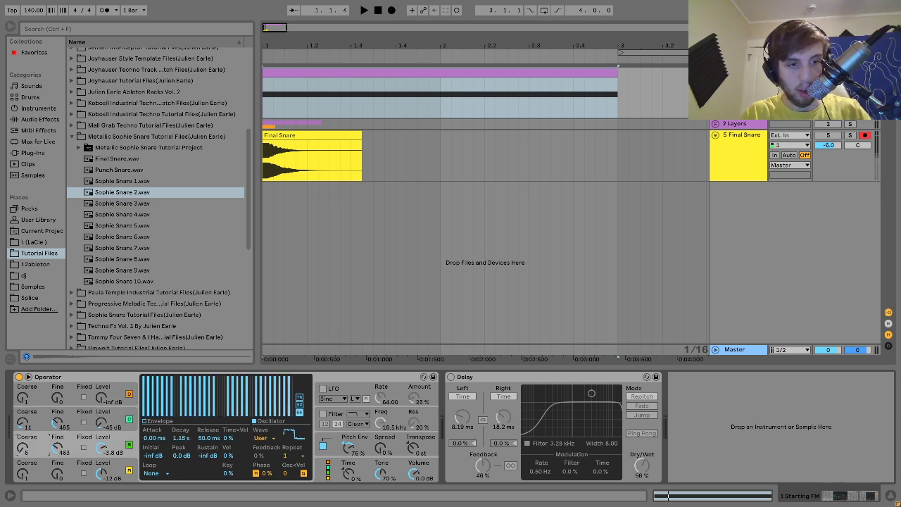
{"action": "key", "text": "space"}
{"action": "key", "text": "space"}
{"action": "key", "text": "space"}
{"action": "key", "text": "space"}
{"action": "key", "text": "space"}
{"action": "key", "text": "space"}
{"action": "key", "text": "space"}
{"action": "key", "text": "space"}
{"action": "key", "text": "space"}
{"action": "key", "text": "space"}
{"action": "key", "text": "space"}
{"action": "key", "text": "space"}
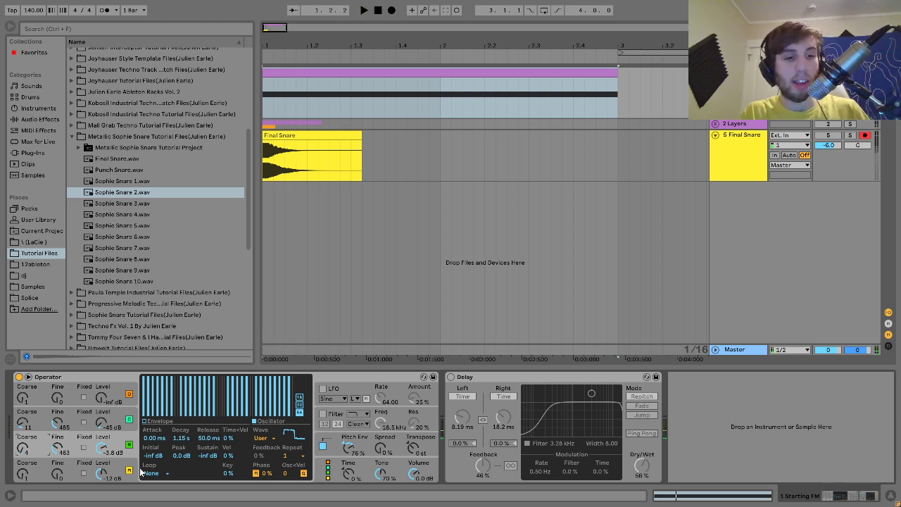
Step: Undo the coarse and fine tuning changes to oscillators B and C in Operator
{"action": "key", "text": "ctrl+z"}
{"action": "key", "text": "ctrl+z"}
{"action": "key", "text": "ctrl+z"}
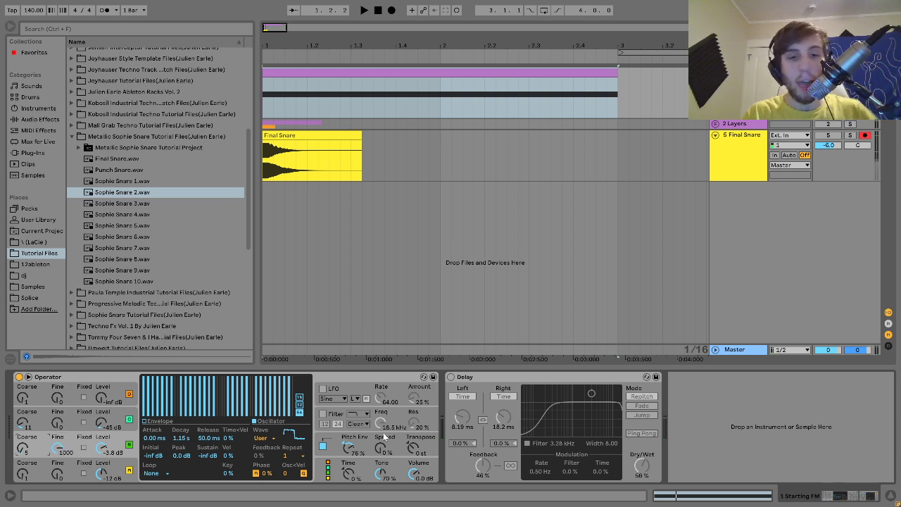
Step: Compare the sound with the Delay bypassed and active, and audition it with the Delay left switched on
{"action": "left_click", "coordinate": [451, 378]}
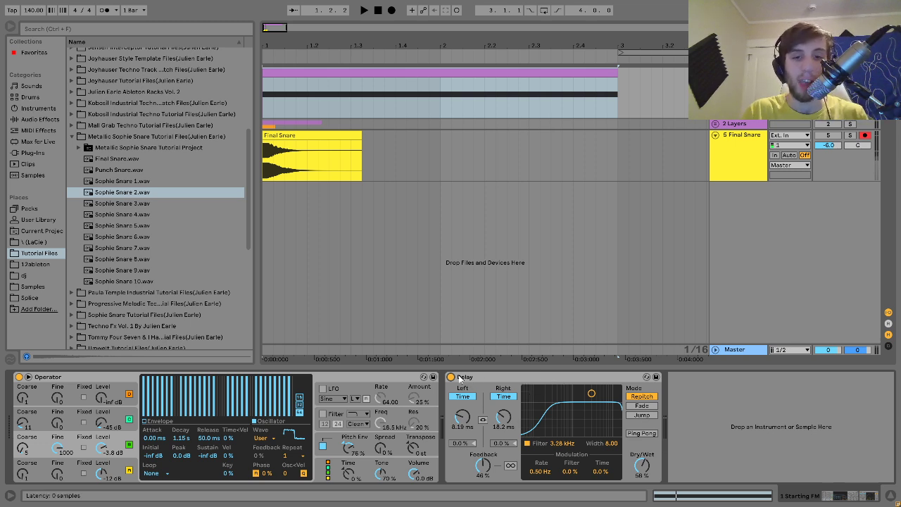
{"action": "left_click", "coordinate": [450, 378]}
{"action": "key", "text": "space"}
{"action": "key", "text": "space"}
{"action": "key", "text": "space"}
{"action": "key", "text": "space"}
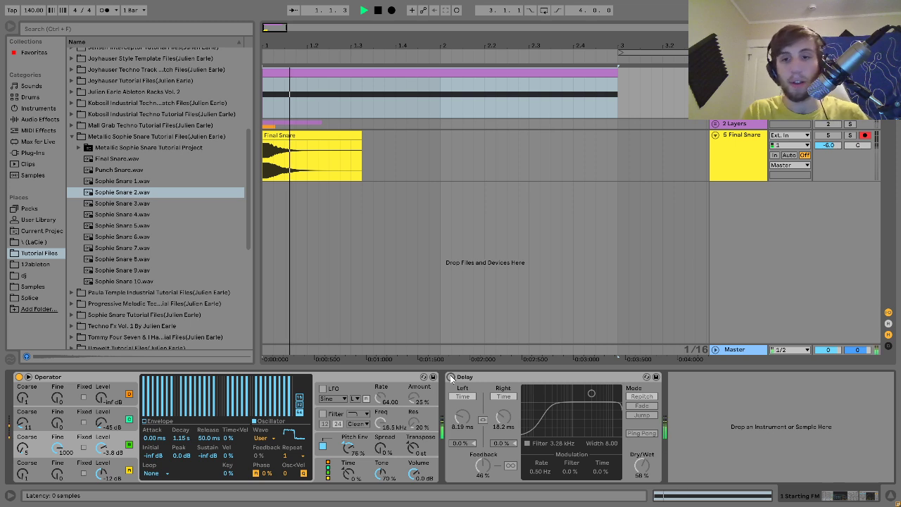
{"action": "left_click", "coordinate": [451, 377]}
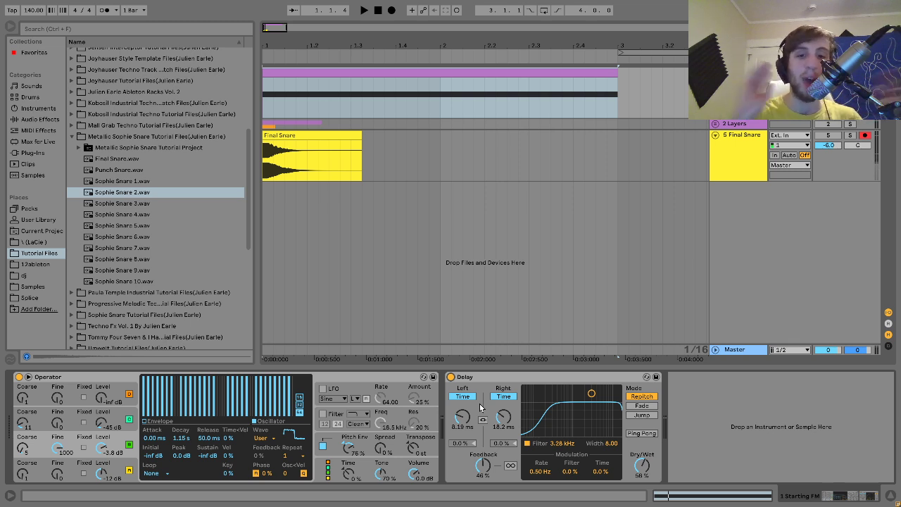
{"action": "key", "text": "space"}
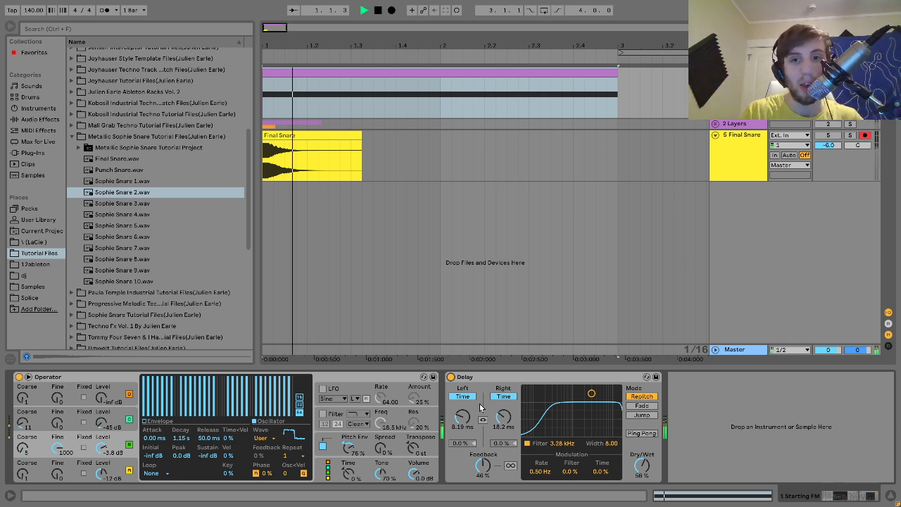
{"action": "key", "text": "space"}
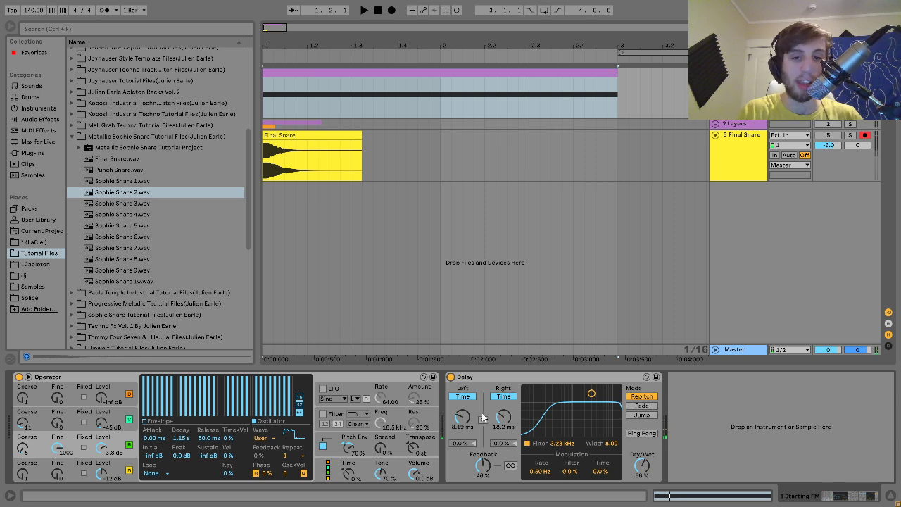
{"action": "left_click", "coordinate": [483, 420]}
{"action": "key", "text": "space"}
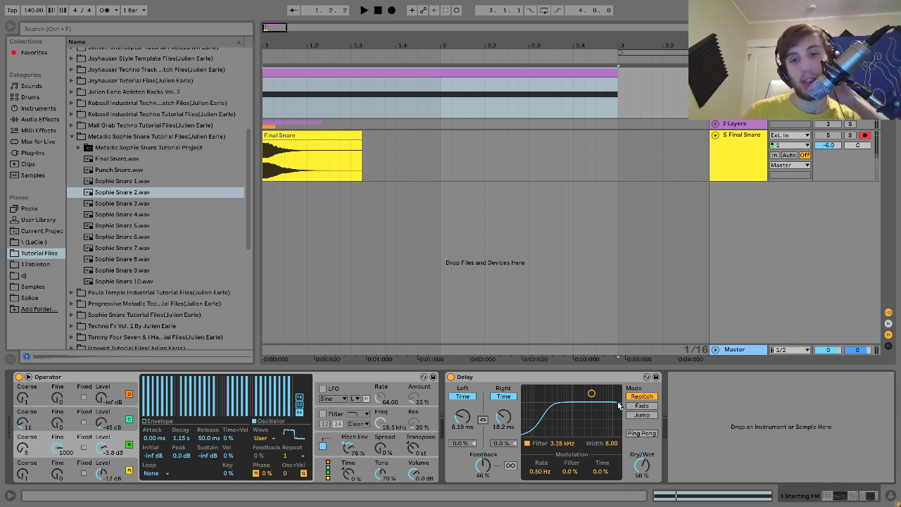
Step: Set the Delay's filter to 5.01 kHz with a width of 7.21 and audition the sound
{"action": "left_click_drag", "start_coordinate": [584, 433], "coordinate": [575, 450]}
{"action": "left_click_drag", "start_coordinate": [582, 410], "coordinate": [598, 399]}
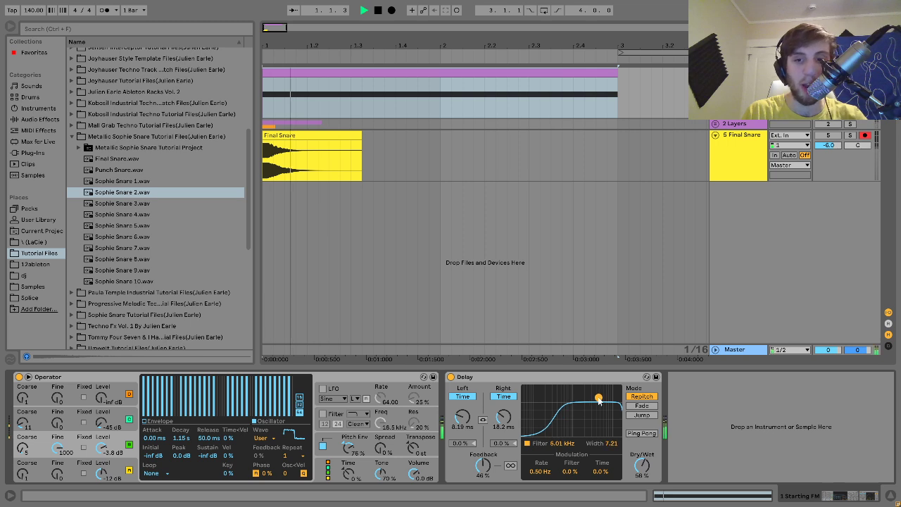
{"action": "key", "text": "space"}
{"action": "key", "text": "space"}
{"action": "key", "text": "space"}
{"action": "key", "text": "space"}
Step: Unfold the 2 Layers group, solo its Operator track, and audition the frozen snare clip
{"action": "left_click", "coordinate": [715, 124]}
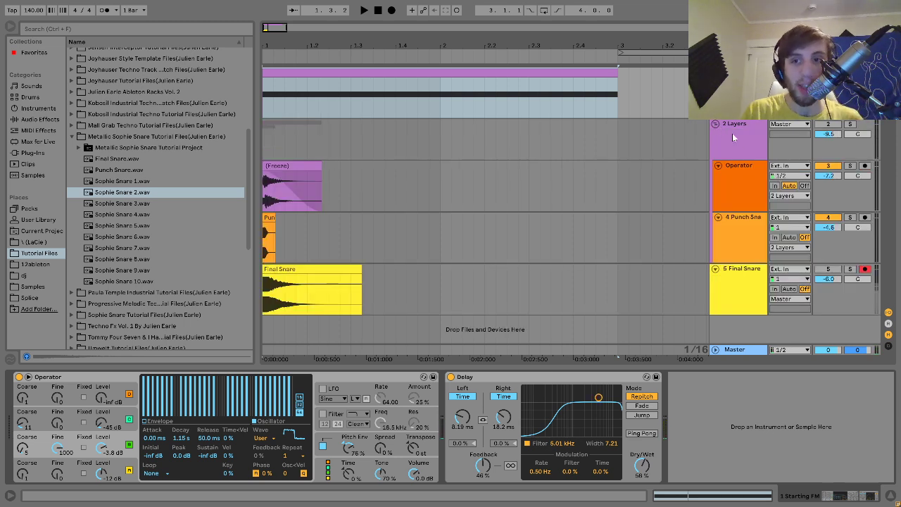
{"action": "left_click", "coordinate": [746, 167]}
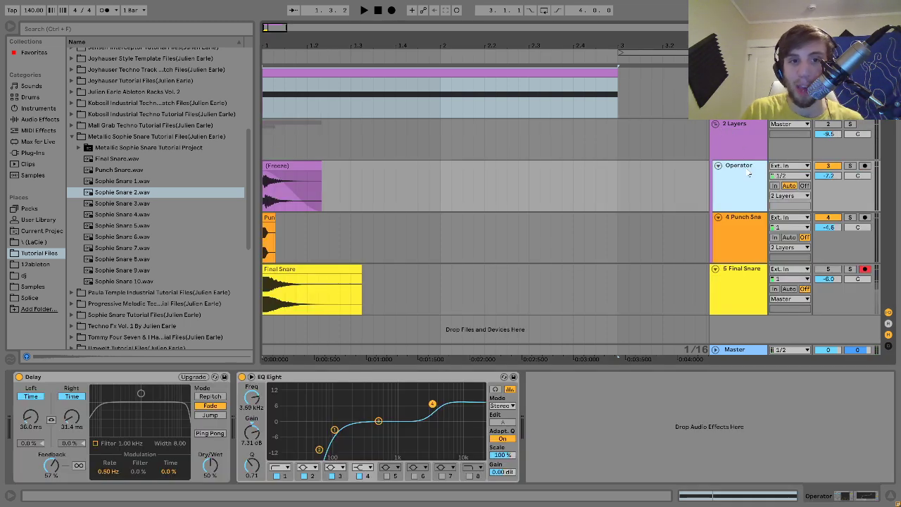
{"action": "left_click", "coordinate": [849, 165]}
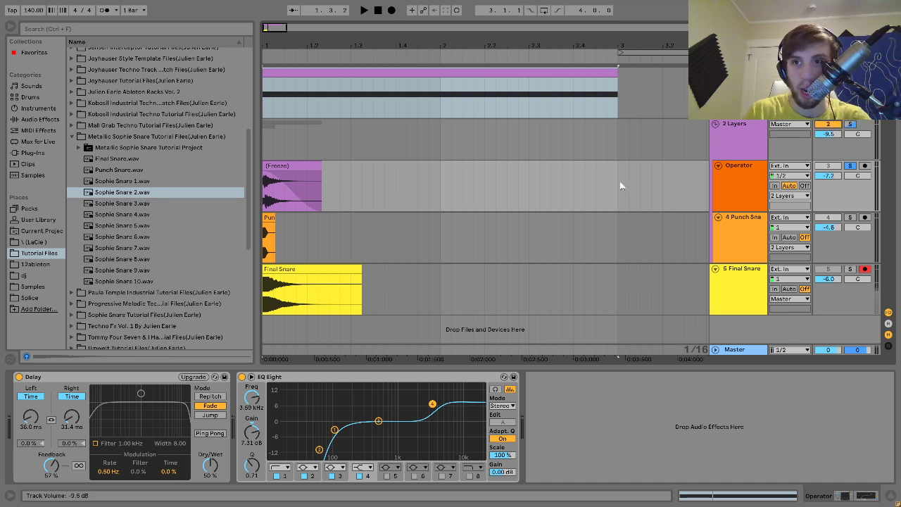
{"action": "left_click", "coordinate": [307, 184]}
{"action": "key", "text": "space"}
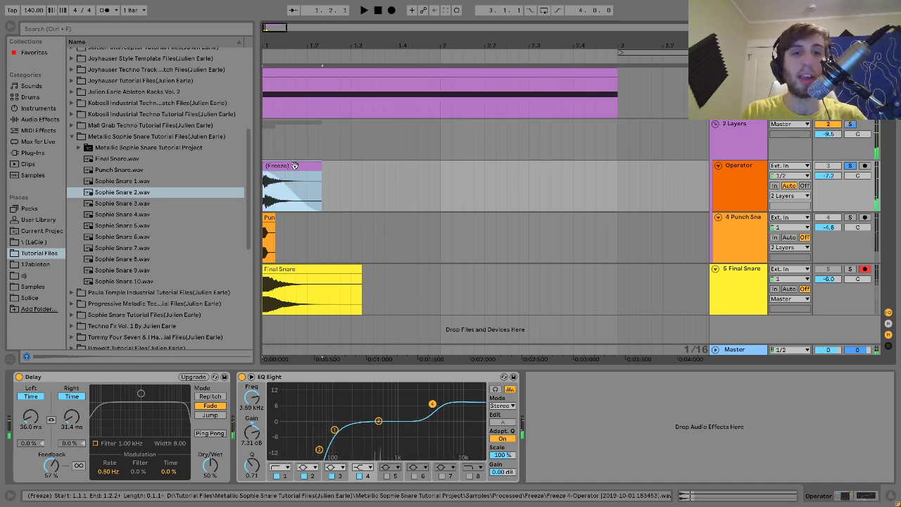
Step: Open the frozen clip's sample view to examine its transposition, and return to the Operator track's devices
{"action": "double_click", "coordinate": [301, 169]}
{"action": "key", "text": "shift+Tab"}
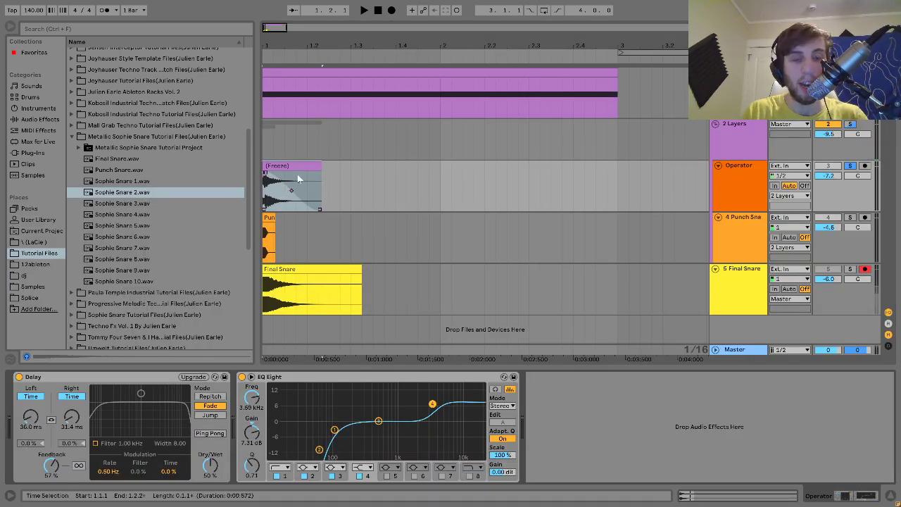
{"action": "double_click", "coordinate": [291, 166]}
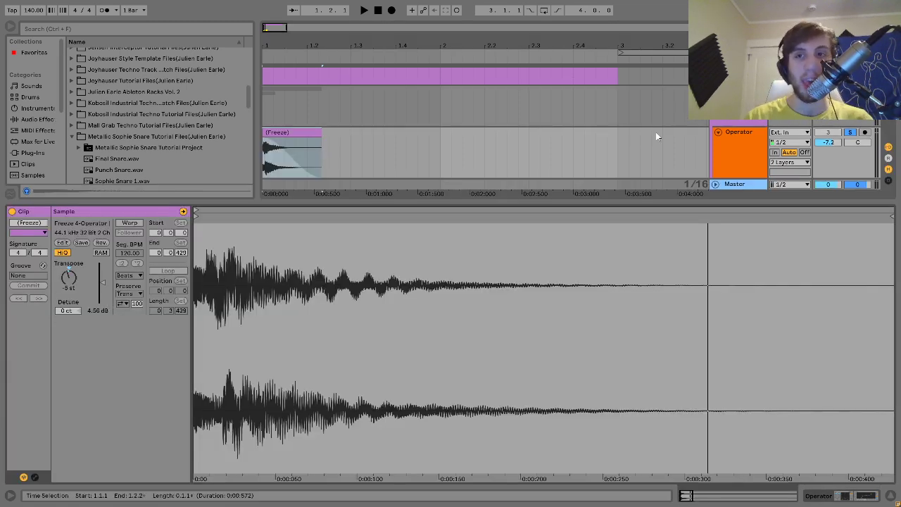
{"action": "left_click", "coordinate": [746, 145]}
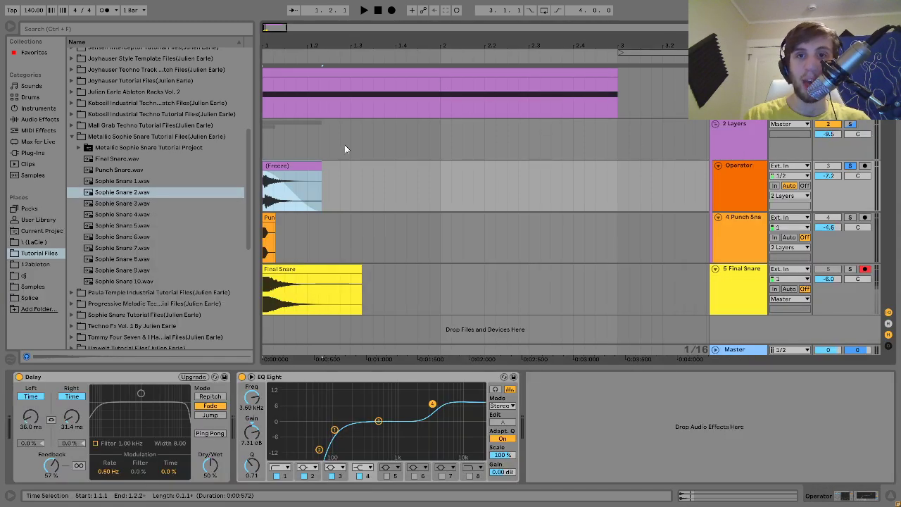
{"action": "double_click", "coordinate": [292, 170]}
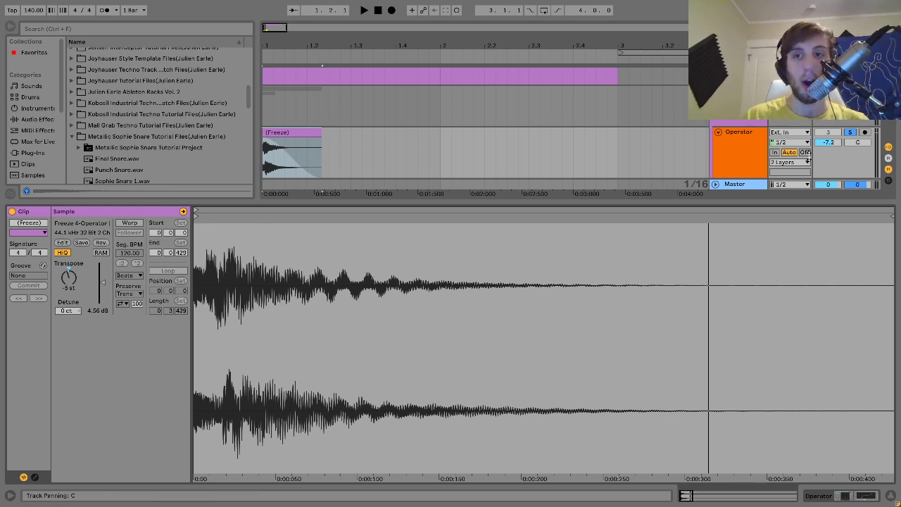
{"action": "left_click", "coordinate": [736, 137]}
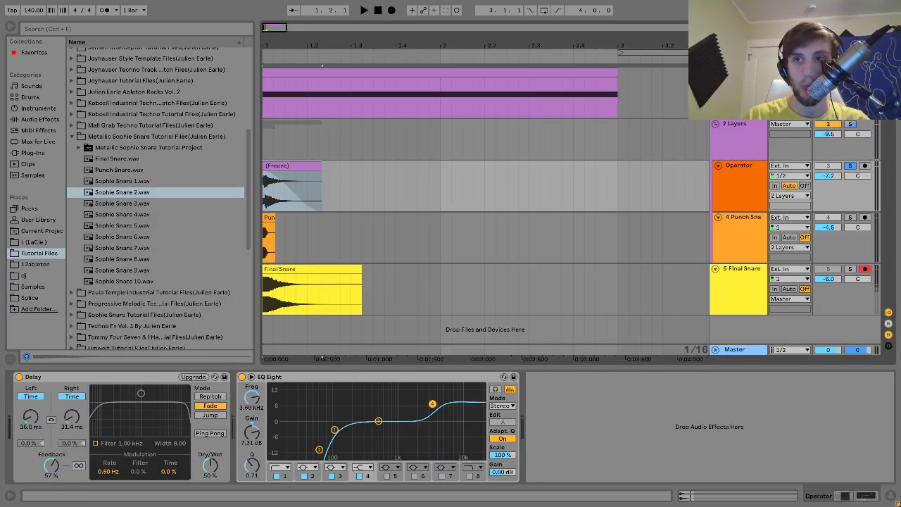
Step: Try transposing the FM clip's note down five semitones to G0, and audition it
{"action": "double_click", "coordinate": [585, 70]}
{"action": "key", "text": "ctrl+a"}
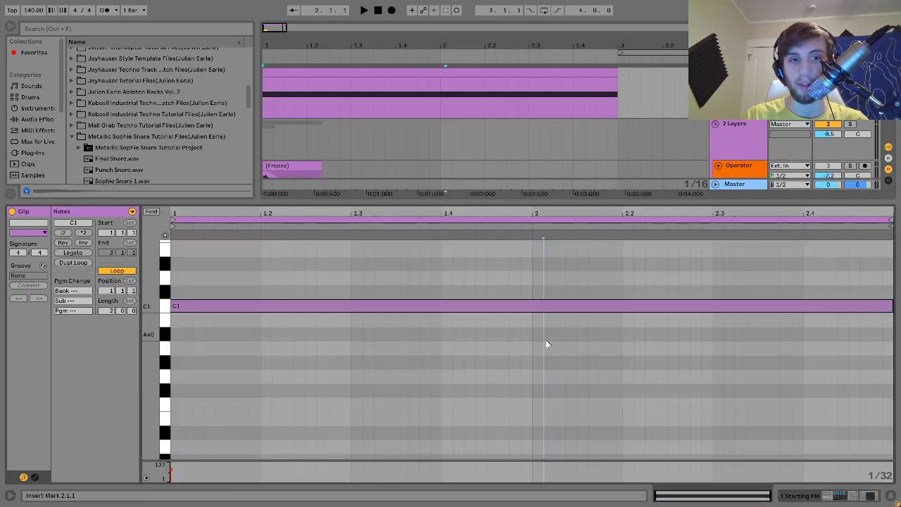
{"action": "key", "text": "Down"}
{"action": "key", "text": "Down"}
{"action": "key", "text": "Down"}
{"action": "key", "text": "Down"}
{"action": "key", "text": "Down"}
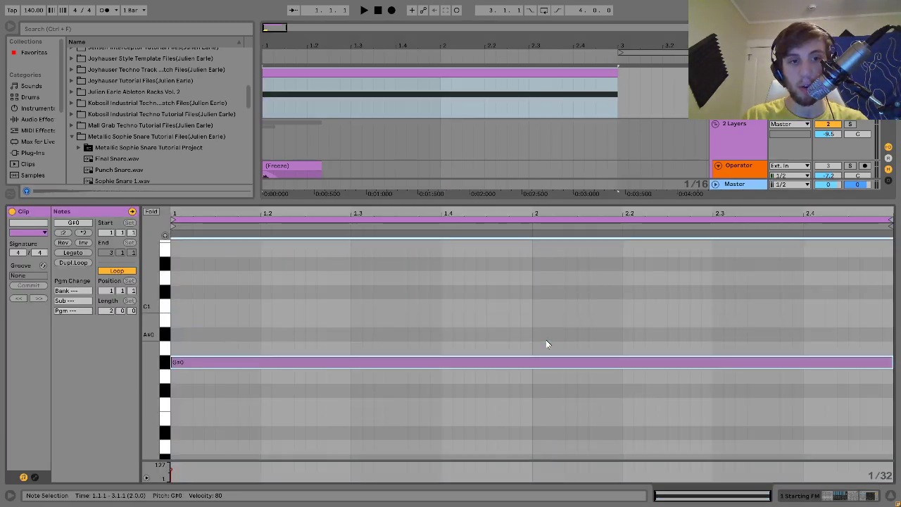
{"action": "key", "text": "space"}
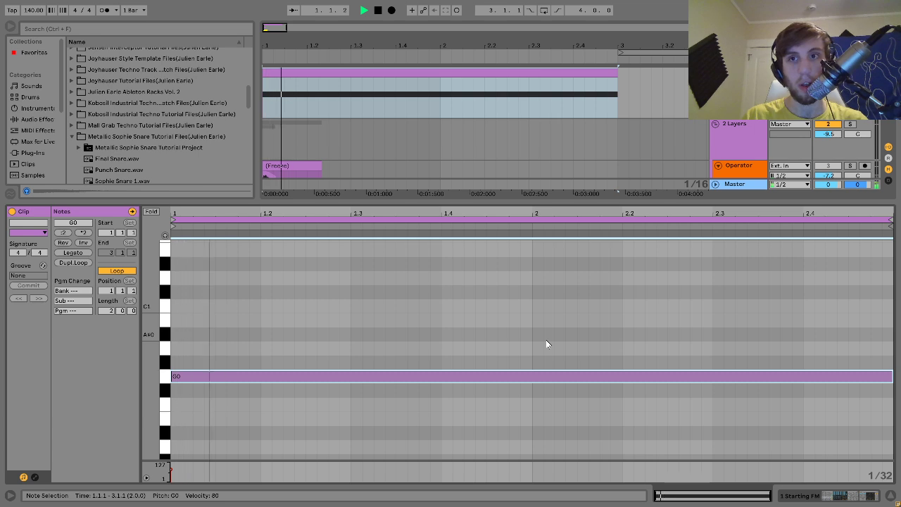
{"action": "key", "text": "space"}
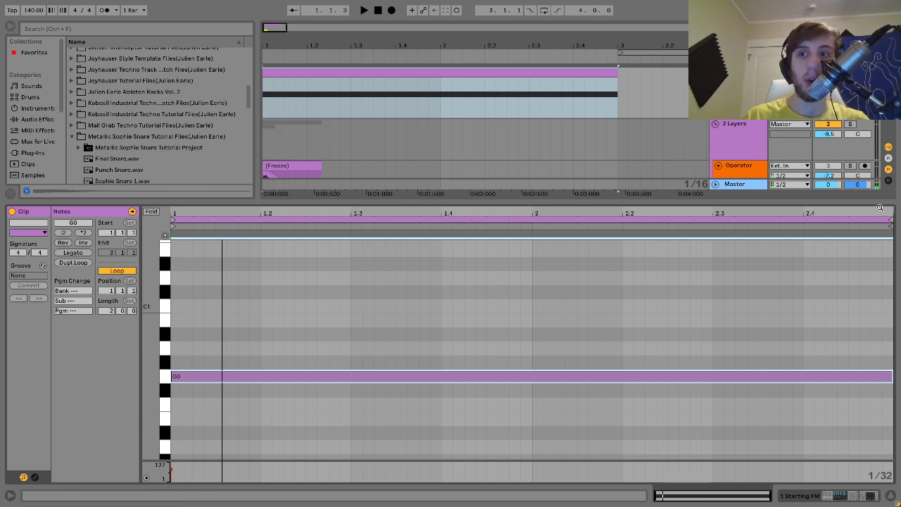
Step: Solo the Operator track to hear the frozen clip for comparison, and unsolo it again
{"action": "left_click", "coordinate": [850, 166]}
{"action": "key", "text": "space"}
{"action": "key", "text": "space"}
{"action": "left_click", "coordinate": [850, 166]}
Step: Transpose the FM clip's note back up five semitones to C1
{"action": "key", "text": "ctrl+a"}
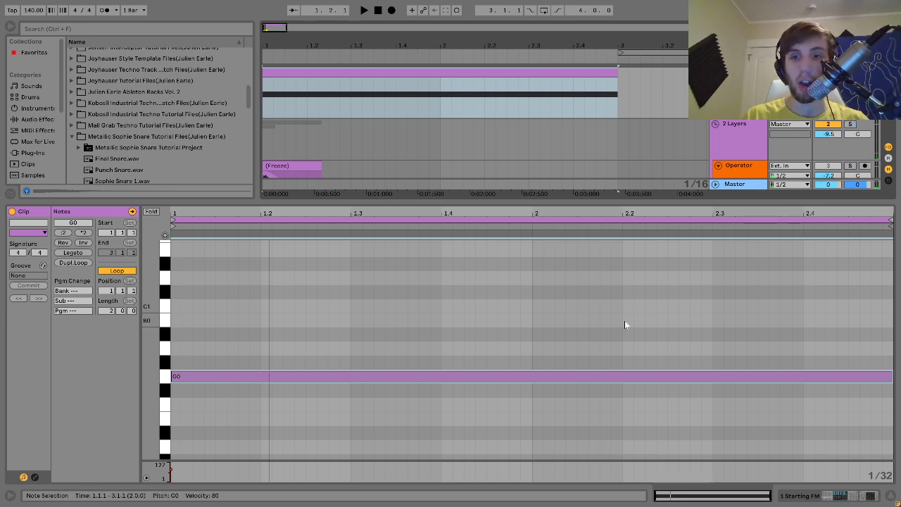
{"action": "key", "text": "Up"}
{"action": "key", "text": "Up"}
{"action": "key", "text": "Up"}
{"action": "key", "text": "Up"}
{"action": "key", "text": "Up"}
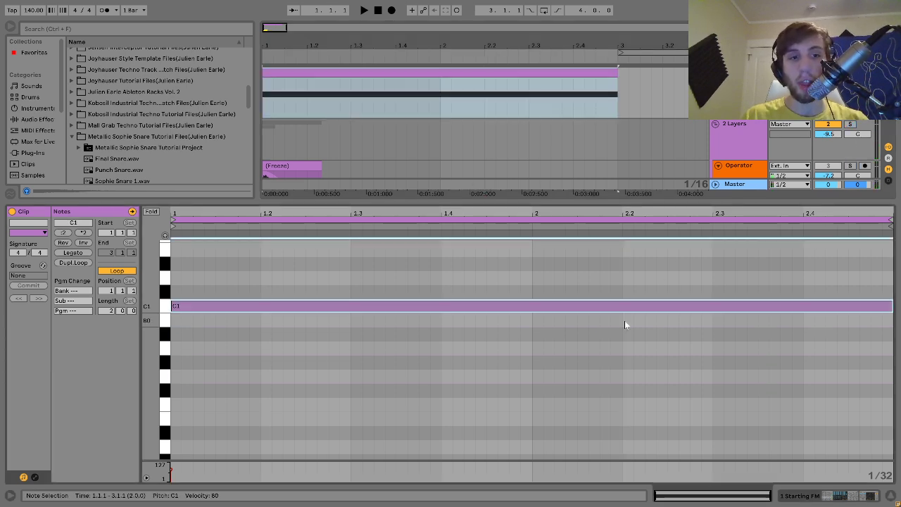
Step: Display the device chains of the FM track and the Operator track in turn, solo Operator, and select its frozen clip
{"action": "double_click", "coordinate": [750, 166]}
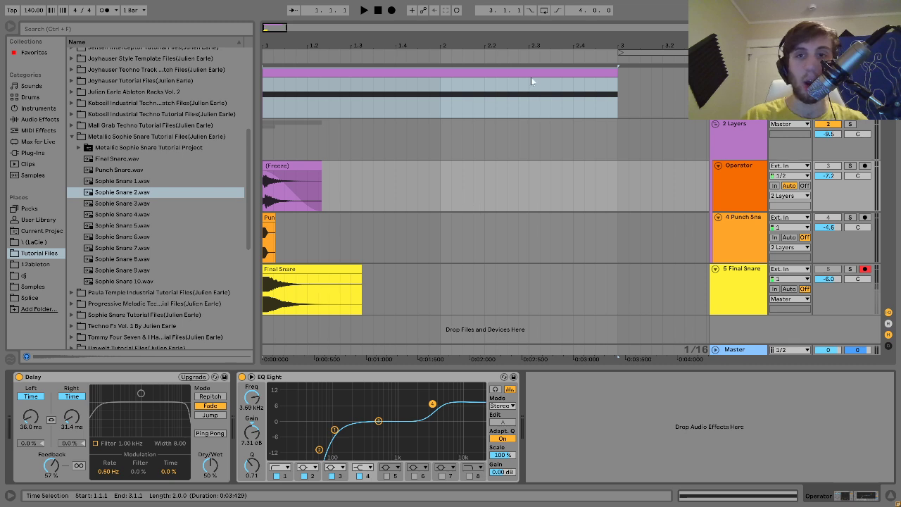
{"action": "left_click", "coordinate": [601, 219]}
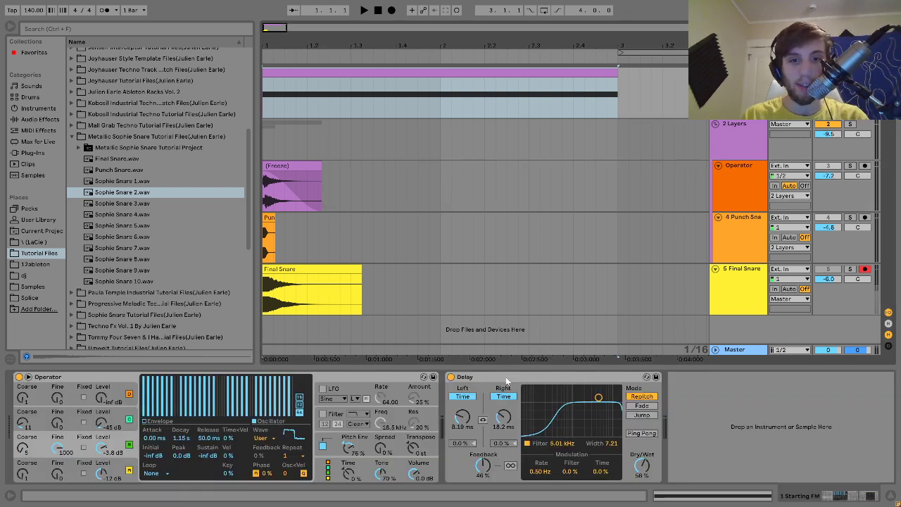
{"action": "left_click", "coordinate": [746, 200]}
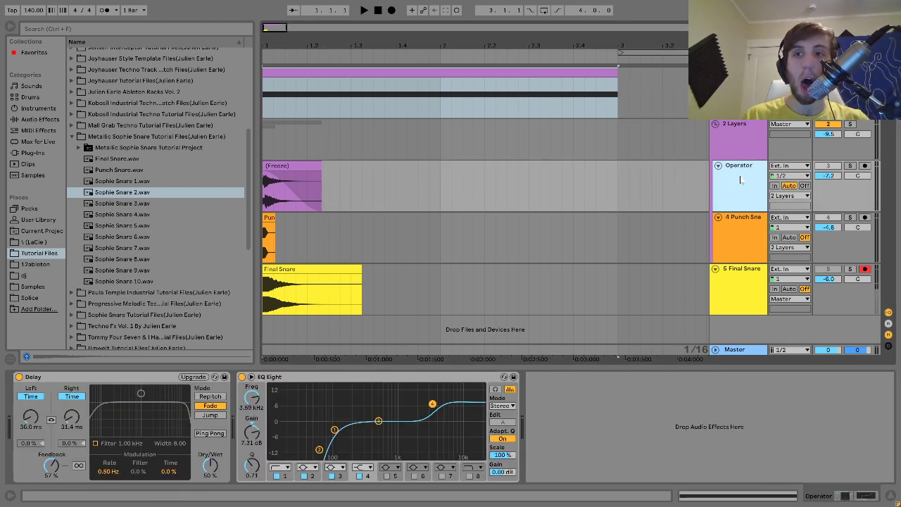
{"action": "left_click", "coordinate": [851, 166]}
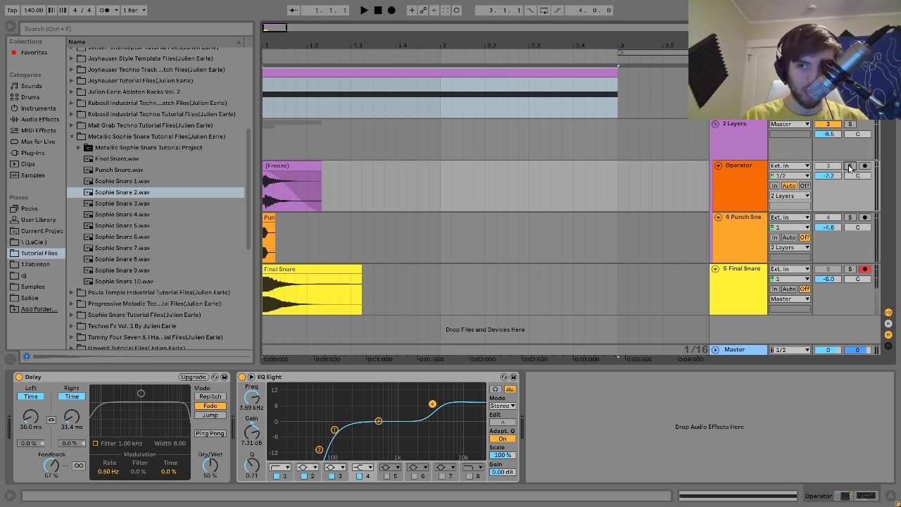
{"action": "left_click", "coordinate": [296, 184]}
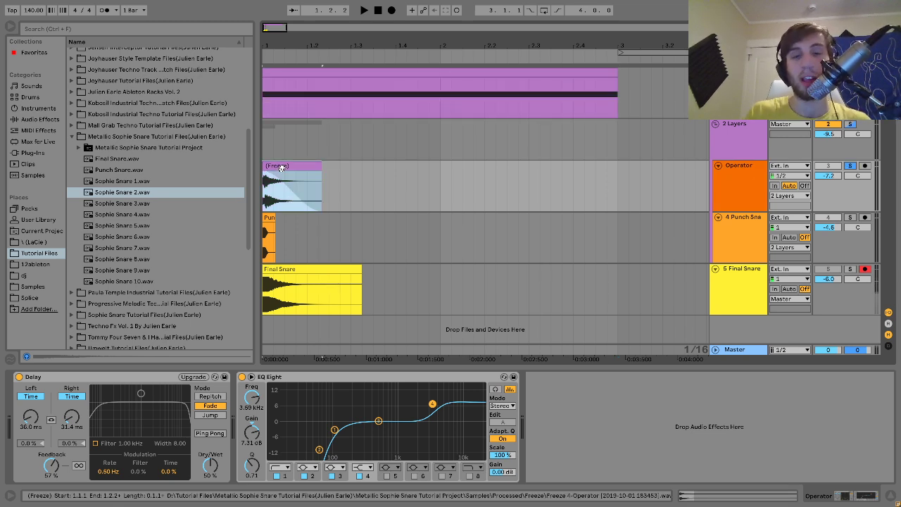
Step: Bypass the EQ Eight and Delay on the Operator track, and audition the dry frozen snare
{"action": "left_click", "coordinate": [241, 377]}
{"action": "left_click", "coordinate": [19, 376]}
{"action": "key", "text": "space"}
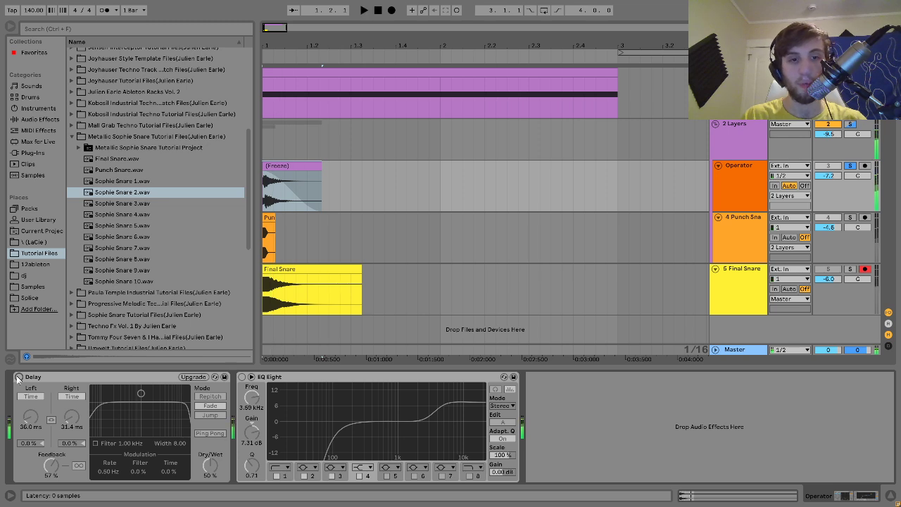
{"action": "key", "text": "space"}
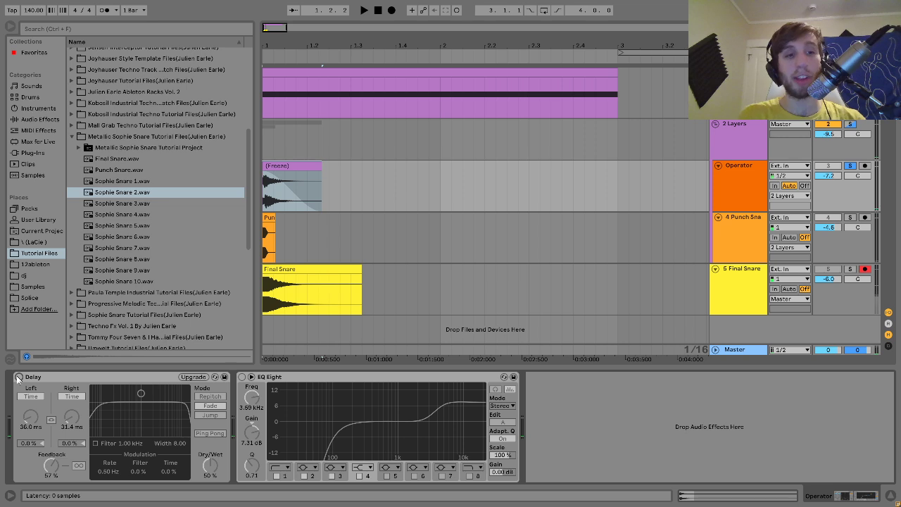
Step: Compare the frozen snare with its Delay active and bypassed while EQ Eight stays off, leaving the Delay on
{"action": "left_click", "coordinate": [19, 378]}
{"action": "left_click", "coordinate": [18, 377]}
{"action": "left_click", "coordinate": [19, 377]}
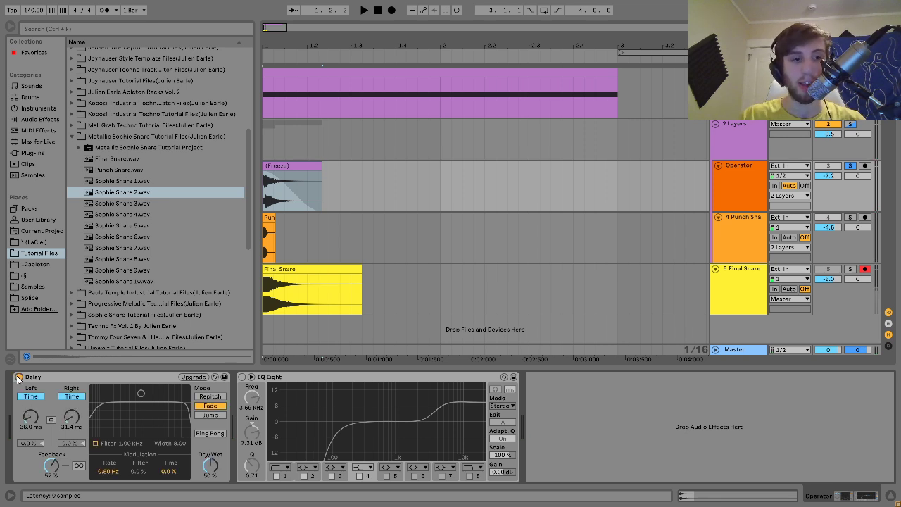
{"action": "key", "text": "space"}
{"action": "key", "text": "space"}
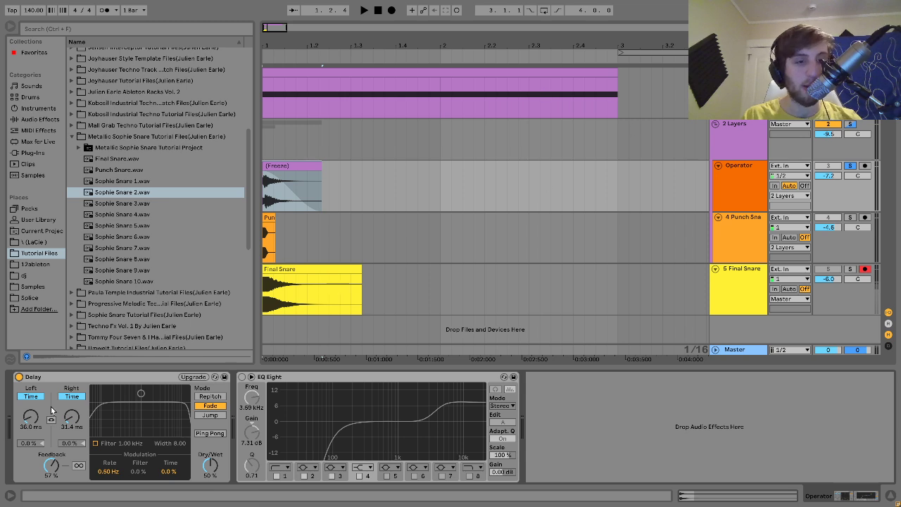
{"action": "key", "text": "space"}
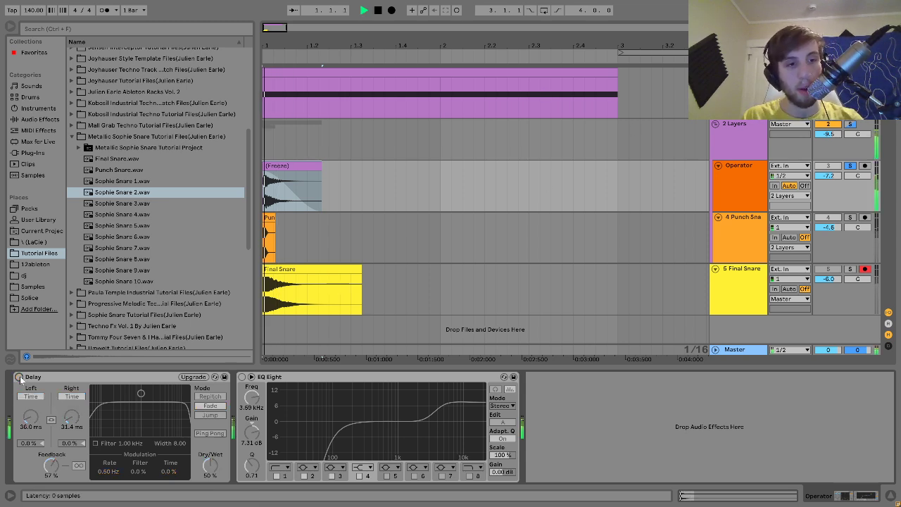
{"action": "key", "text": "space"}
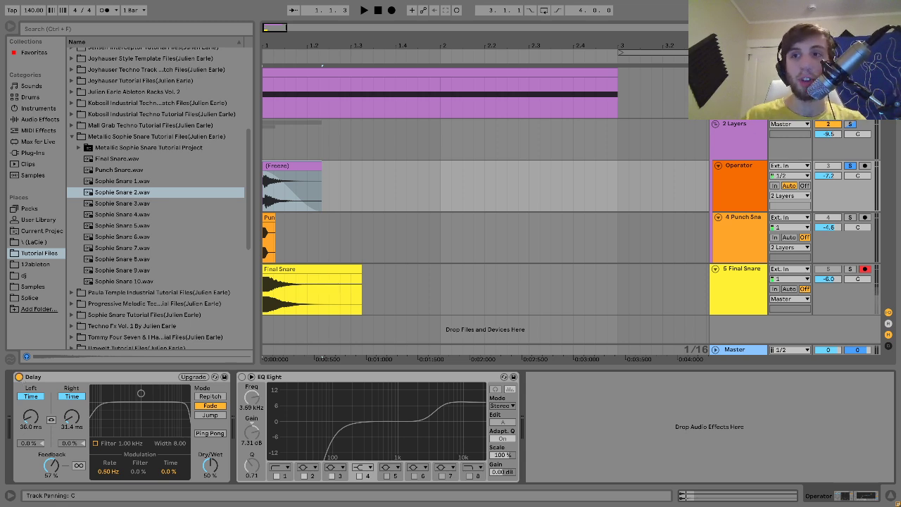
Step: Audition the sound with the Operator track unsoloed, solo the track again, and reactivate its EQ Eight
{"action": "key", "text": "space"}
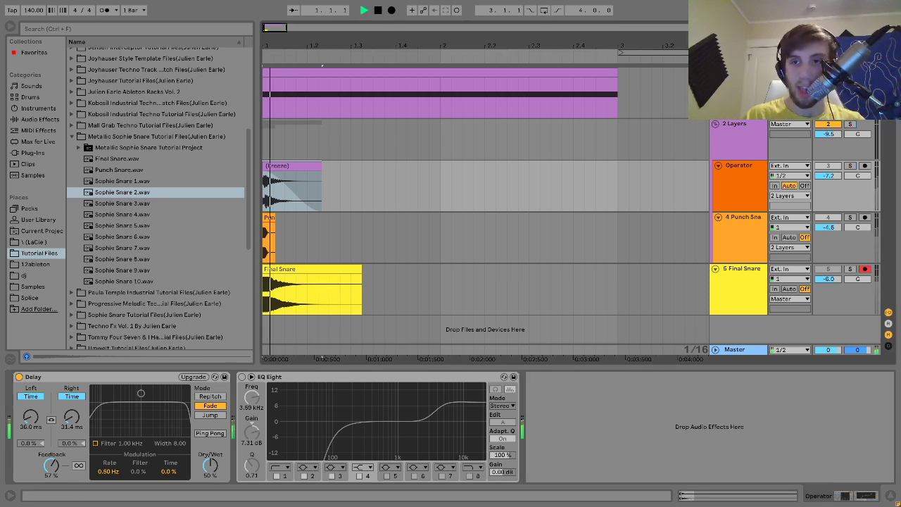
{"action": "left_click", "coordinate": [850, 166]}
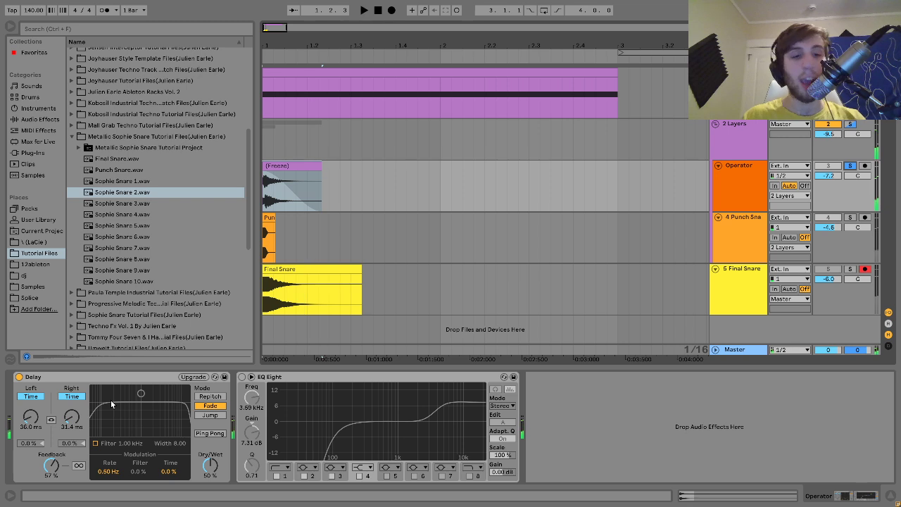
{"action": "left_click", "coordinate": [242, 377]}
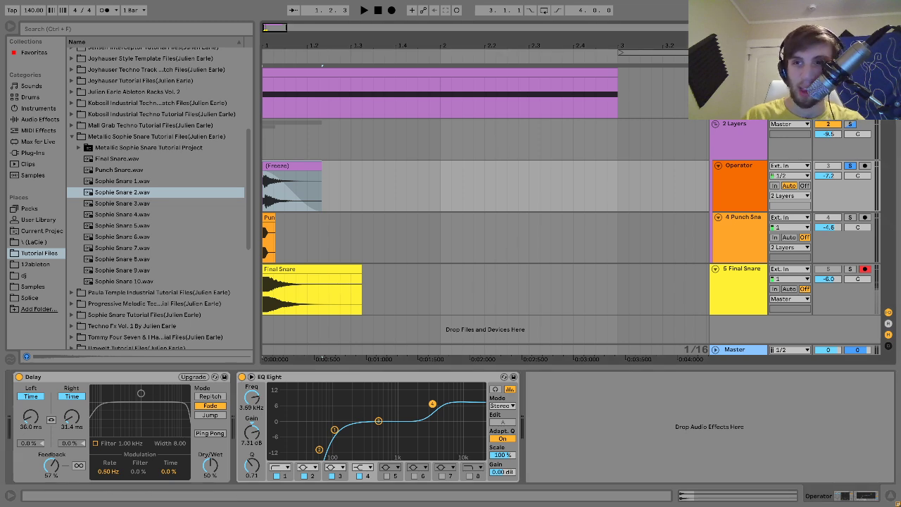
Step: Compare the FM sound with the processed, soloed Operator track, and briefly display the Punch Snare track's devices
{"action": "left_click", "coordinate": [852, 169]}
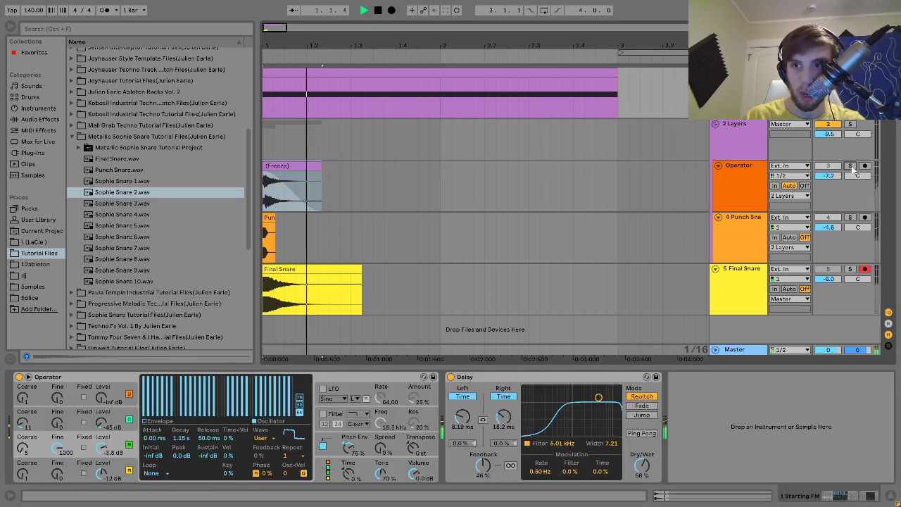
{"action": "left_click", "coordinate": [755, 176]}
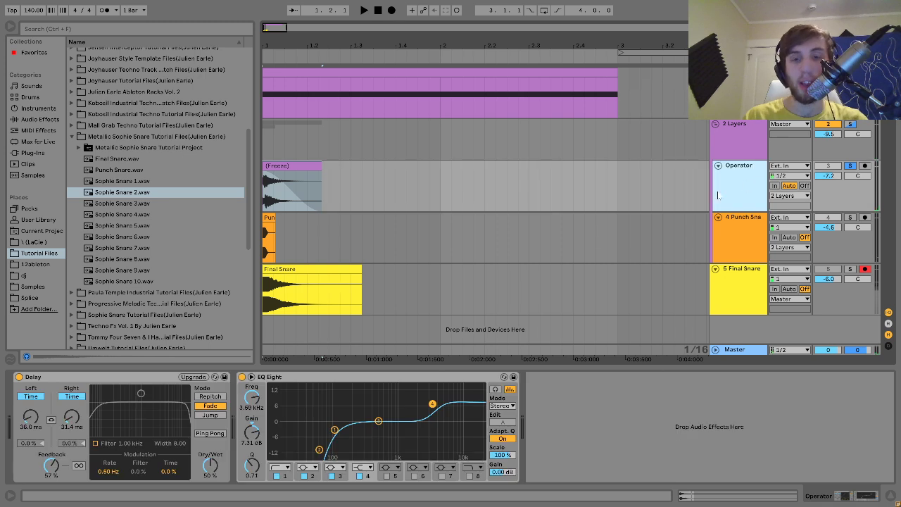
{"action": "key", "text": "space"}
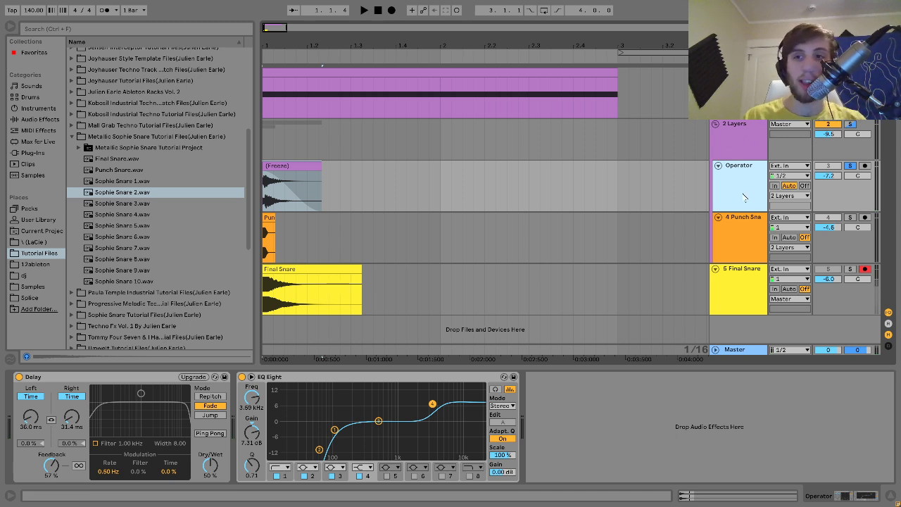
{"action": "left_click", "coordinate": [741, 231]}
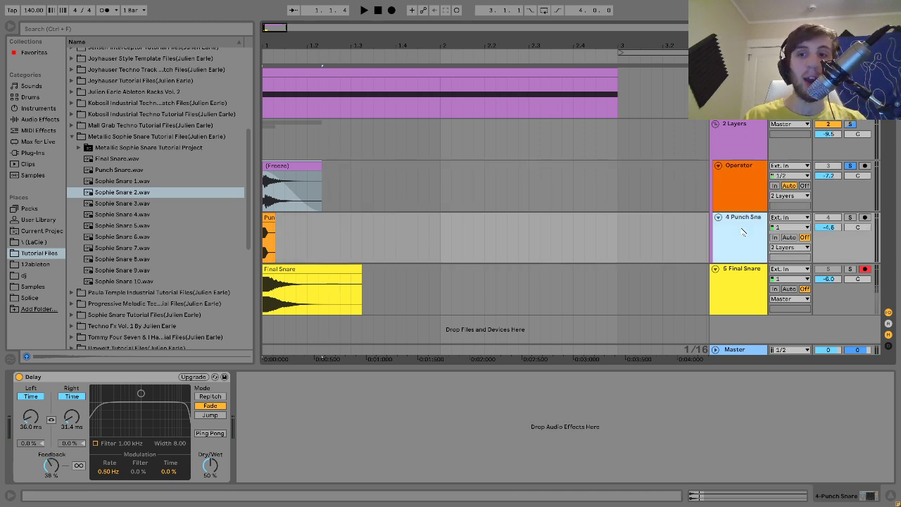
{"action": "left_click", "coordinate": [758, 177]}
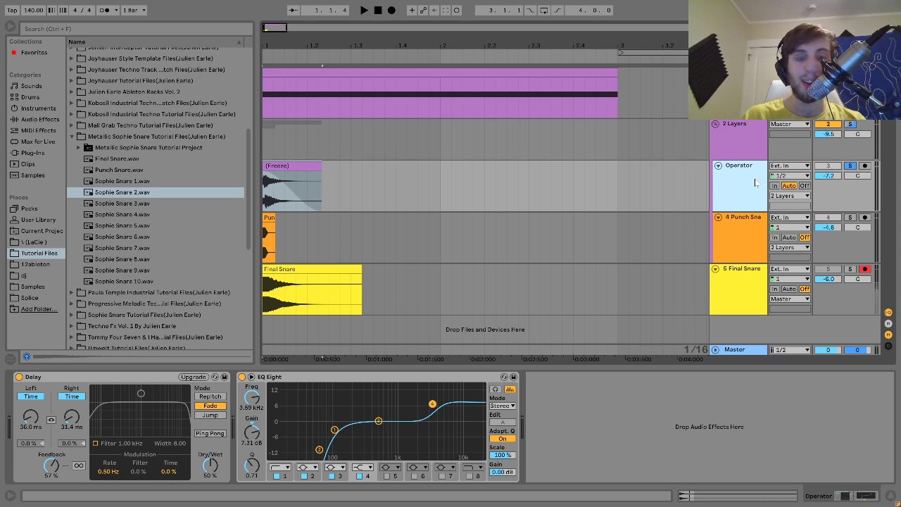
Step: Audition the soloed Operator track with its Delay and EQ Eight active
{"action": "key", "text": "space"}
{"action": "key", "text": "space"}
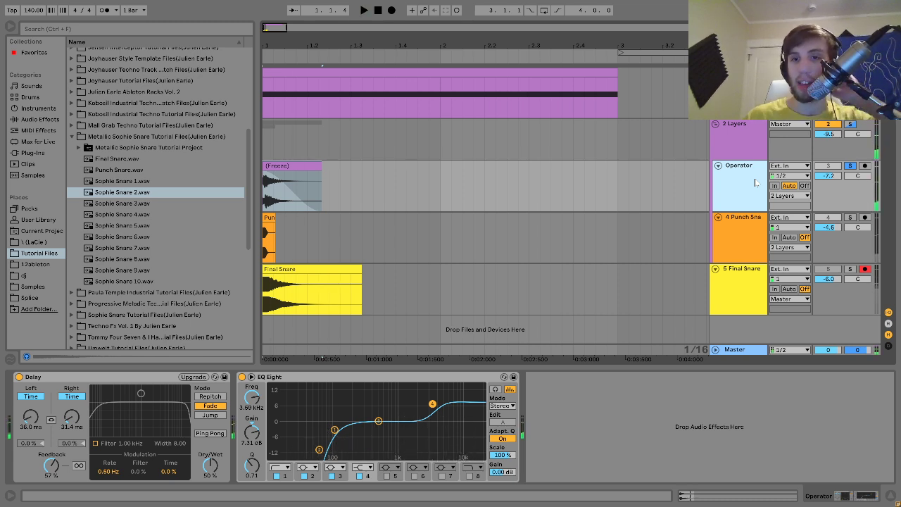
{"action": "key", "text": "space"}
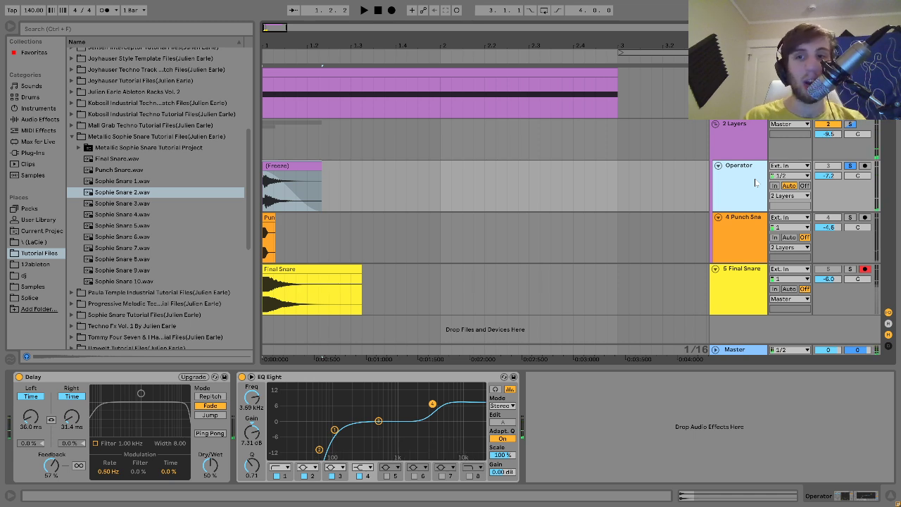
Step: Audition the Punch Snare track soloed in place of the Operator track, and preview Punch Snare.wav from the tutorial files
{"action": "left_click", "coordinate": [745, 232]}
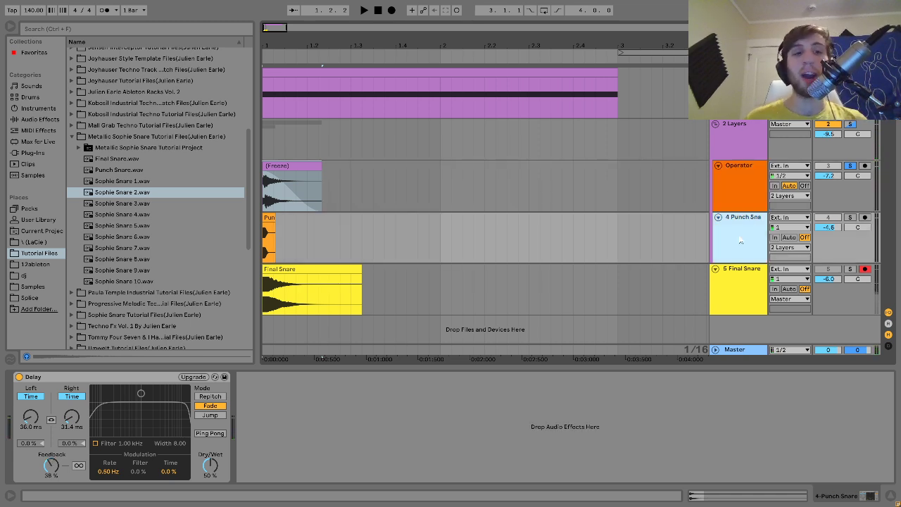
{"action": "key", "text": "space"}
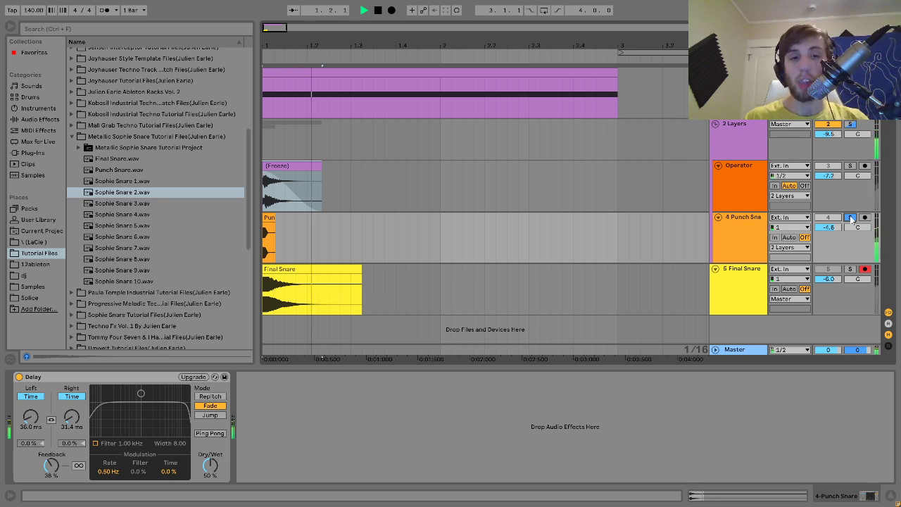
{"action": "key", "text": "space"}
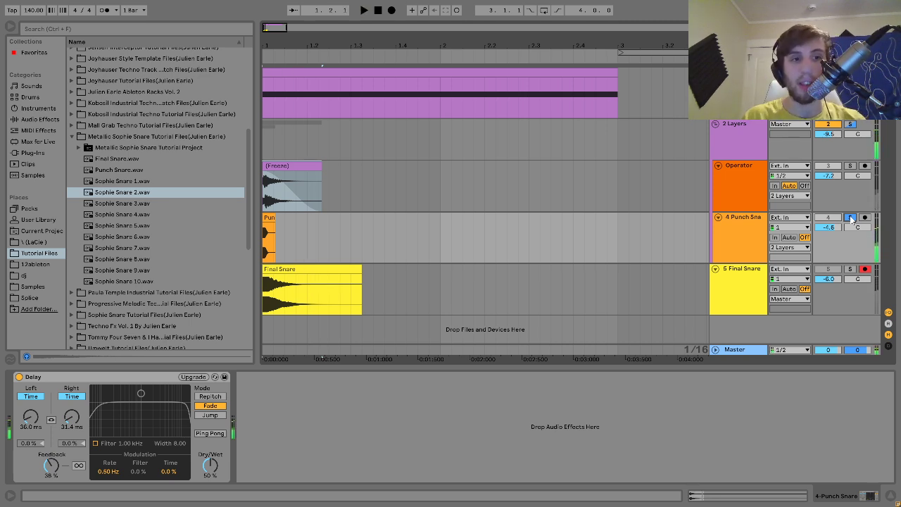
{"action": "left_click", "coordinate": [119, 169]}
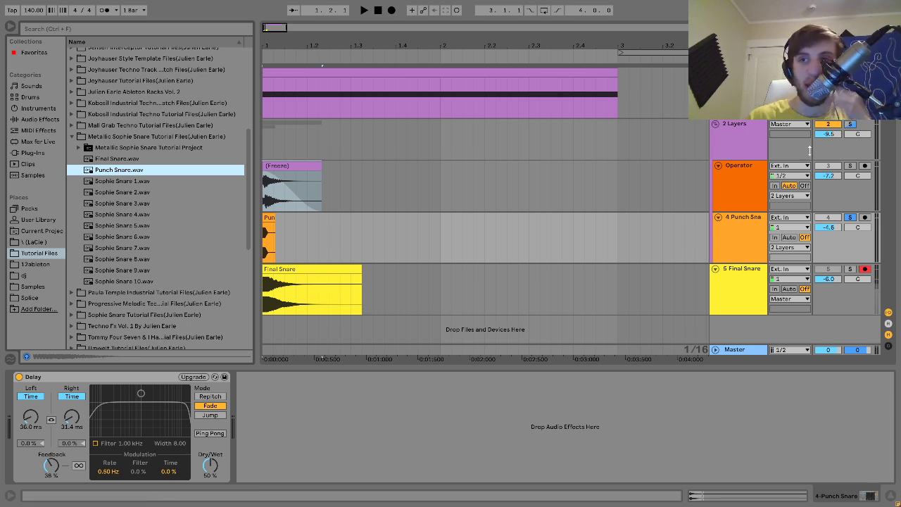
{"action": "left_click", "coordinate": [851, 166]}
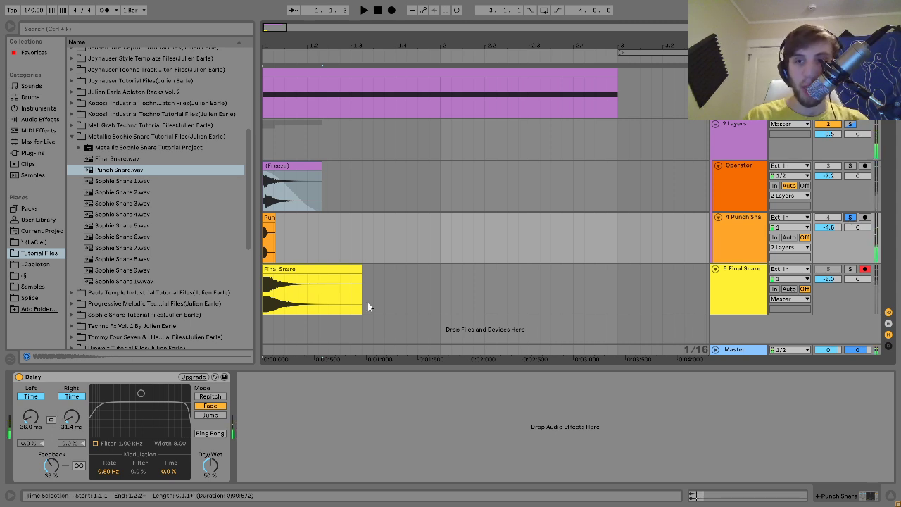
Step: Compare the Operator and Punch Snare tracks' devices, replay the Punch Snare, and return to soloing the whole 2 Layers group
{"action": "left_click", "coordinate": [748, 197]}
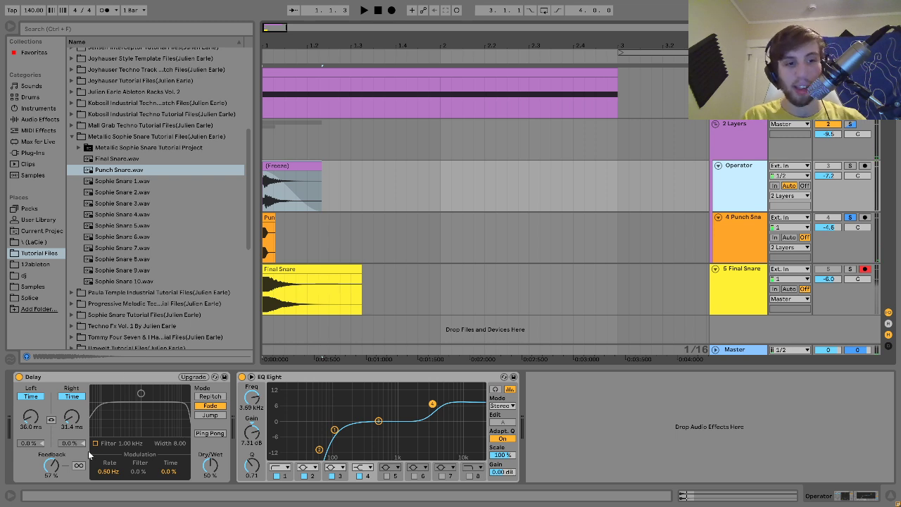
{"action": "left_click", "coordinate": [750, 228]}
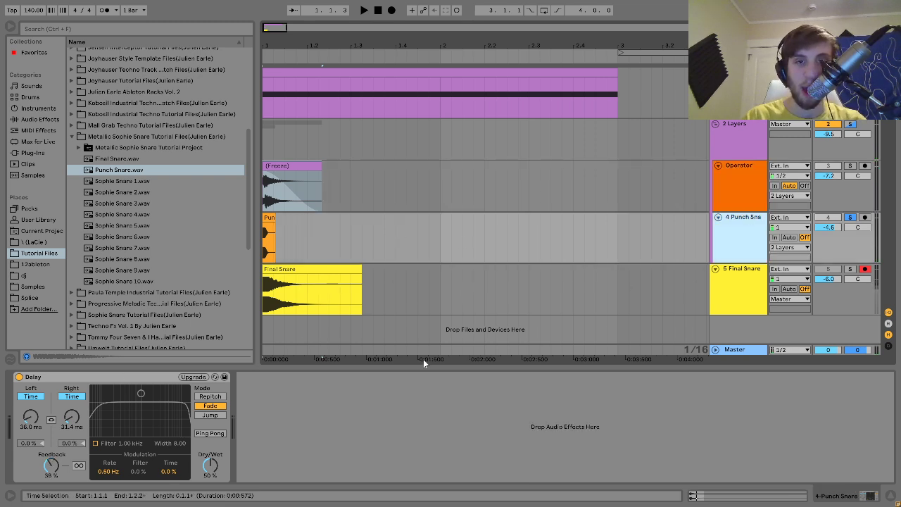
{"action": "key", "text": "space"}
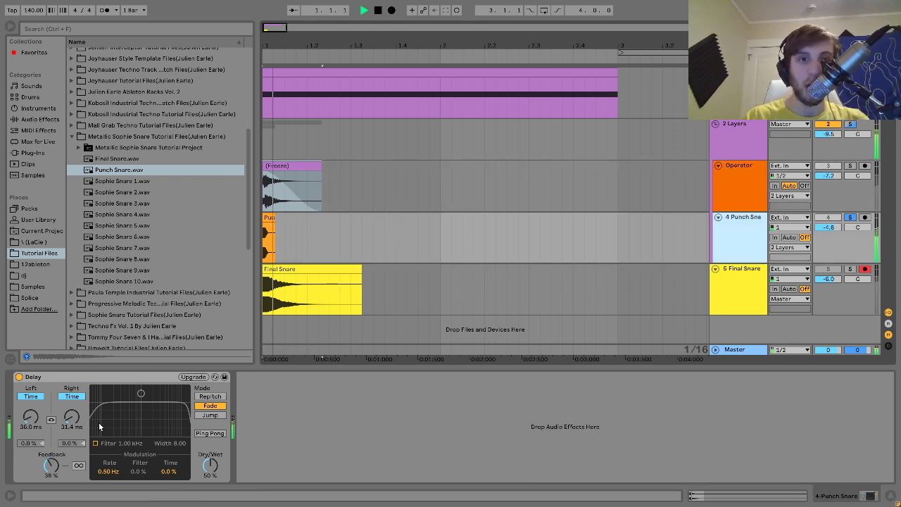
{"action": "key", "text": "space"}
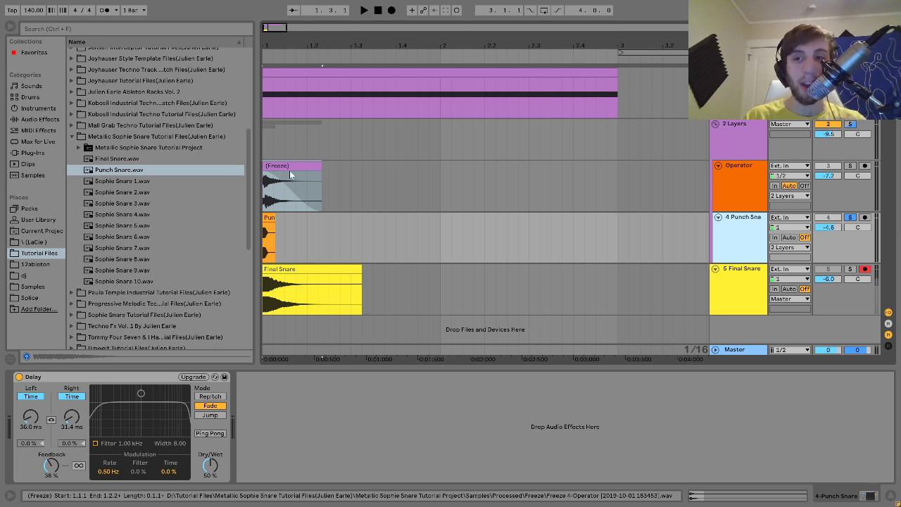
{"action": "left_click", "coordinate": [851, 124]}
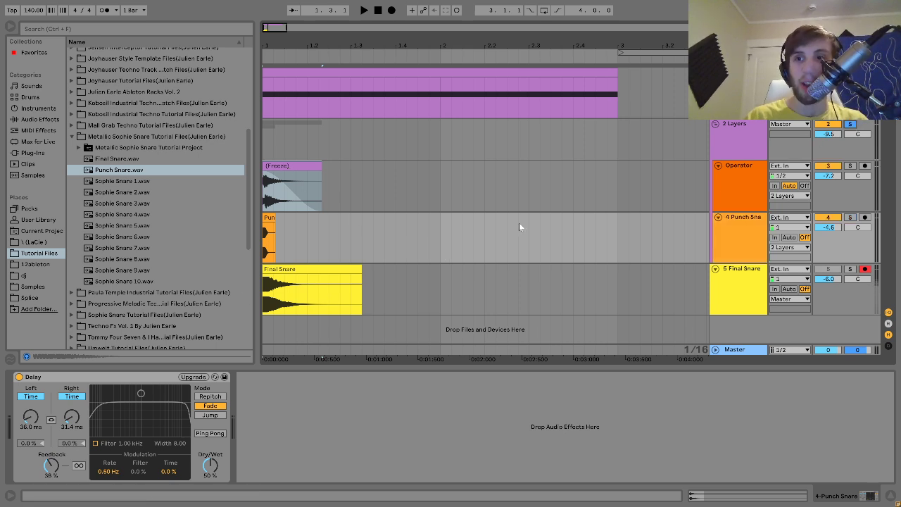
Step: Duplicate the frozen snare and Punch Snare clips together to beat 1.2
{"action": "left_click", "coordinate": [299, 164]}
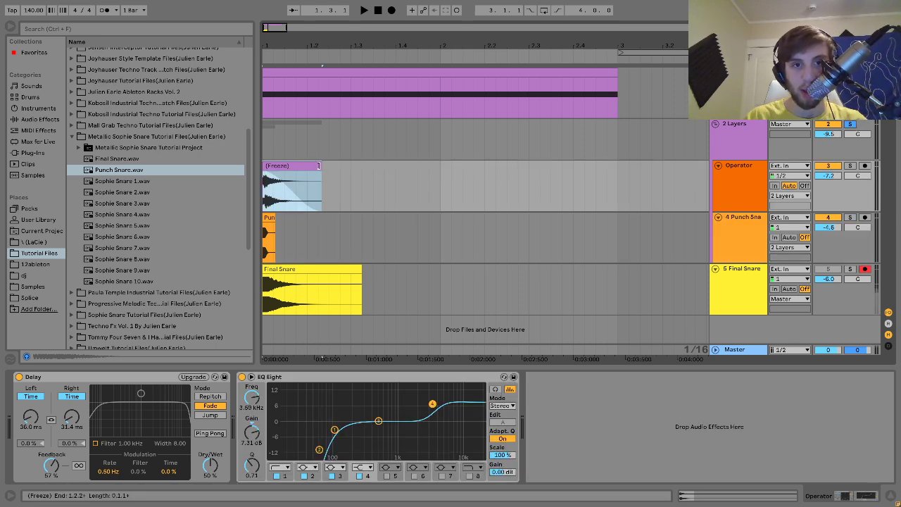
{"action": "left_click_drag", "start_coordinate": [318, 164], "coordinate": [306, 233]}
{"action": "key", "text": "ctrl+d"}
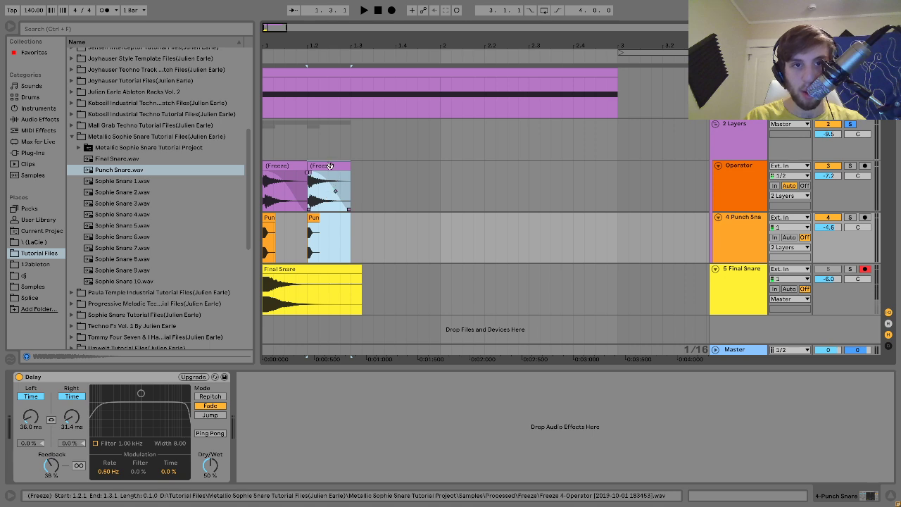
Step: Split the second frozen clip into a short repeat followed by a longer hit, transpose it, and play the pattern
{"action": "double_click", "coordinate": [328, 165]}
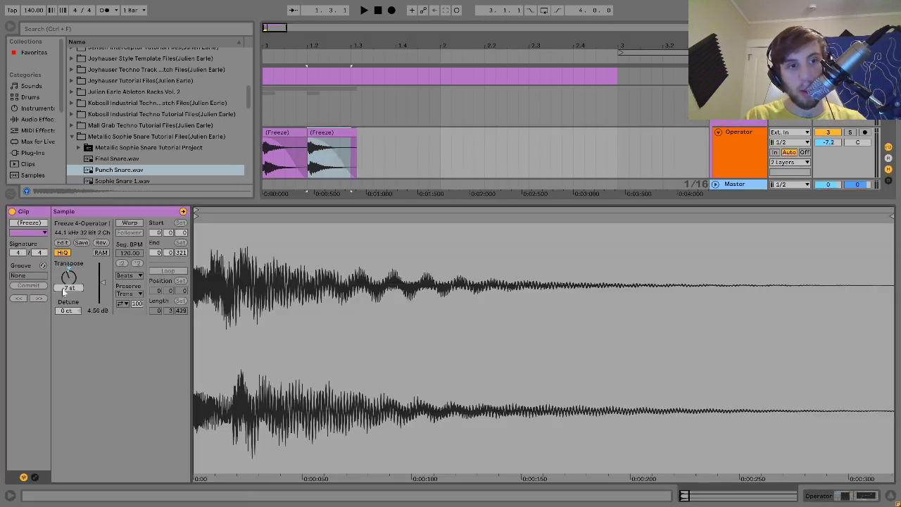
{"action": "left_click_drag", "start_coordinate": [339, 133], "coordinate": [354, 140]}
{"action": "left_click_drag", "start_coordinate": [69, 277], "coordinate": [69, 289]}
{"action": "left_click", "coordinate": [292, 132]}
{"action": "key", "text": "space"}
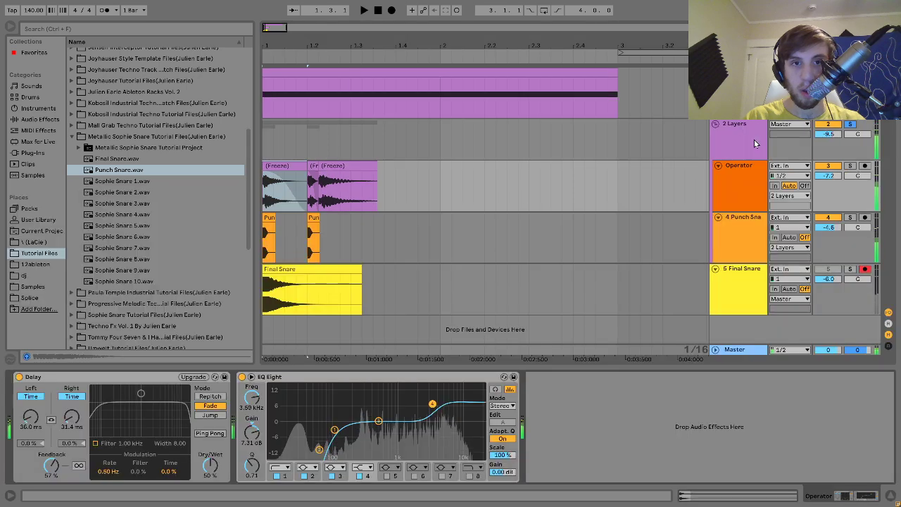
Step: Duplicate the second Punch Snare clip to match the repeated frozen hit, and play the layered pattern from the start
{"action": "left_click_drag", "start_coordinate": [307, 243], "coordinate": [321, 241]}
{"action": "key", "text": "ctrl+d"}
{"action": "left_click", "coordinate": [268, 218]}
{"action": "key", "text": "space"}
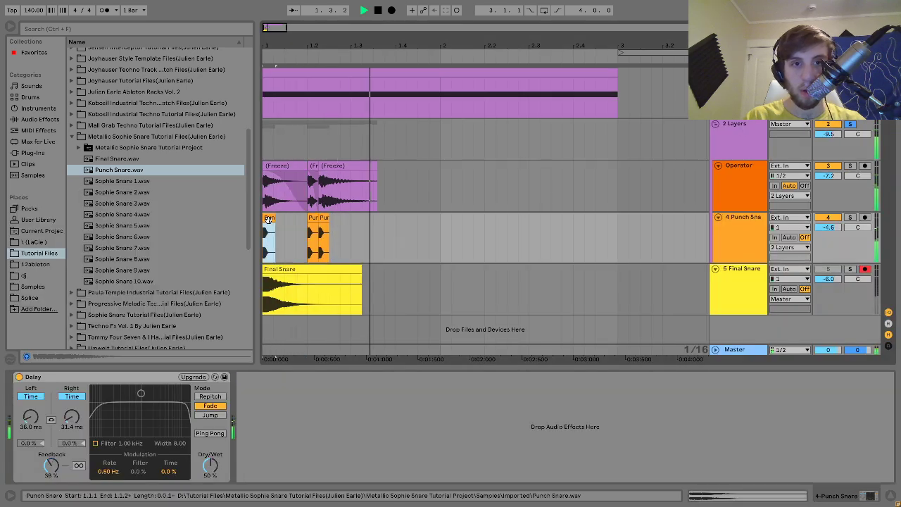
{"action": "key", "text": "space"}
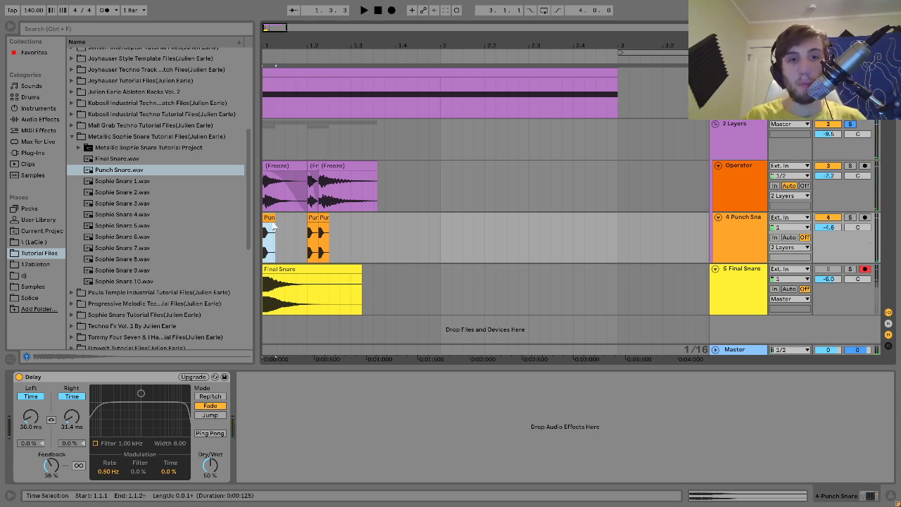
Step: Undo the duplicated and transposed snare clips, and reselect the original Punch Snare and frozen clips
{"action": "key", "text": "ctrl+z"}
{"action": "key", "text": "ctrl+z"}
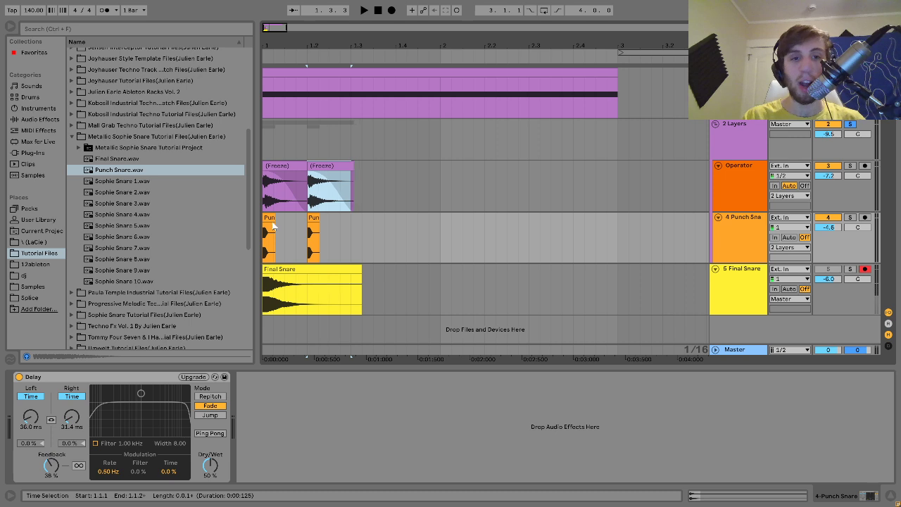
{"action": "key", "text": "ctrl+z"}
{"action": "key", "text": "ctrl+z"}
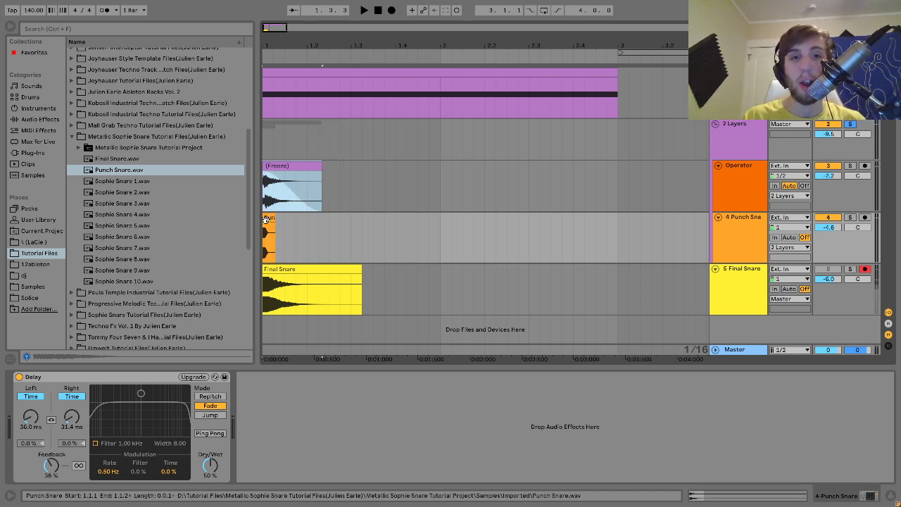
{"action": "left_click", "coordinate": [268, 218]}
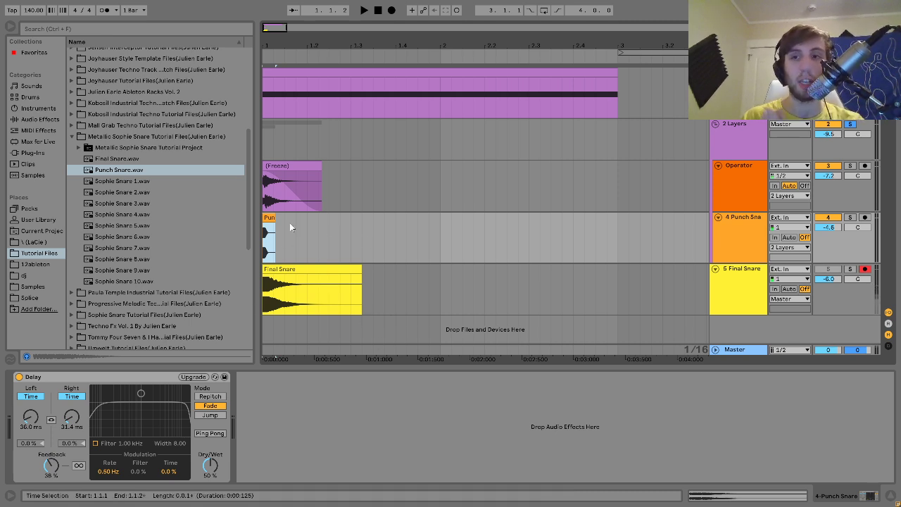
{"action": "left_click", "coordinate": [287, 167]}
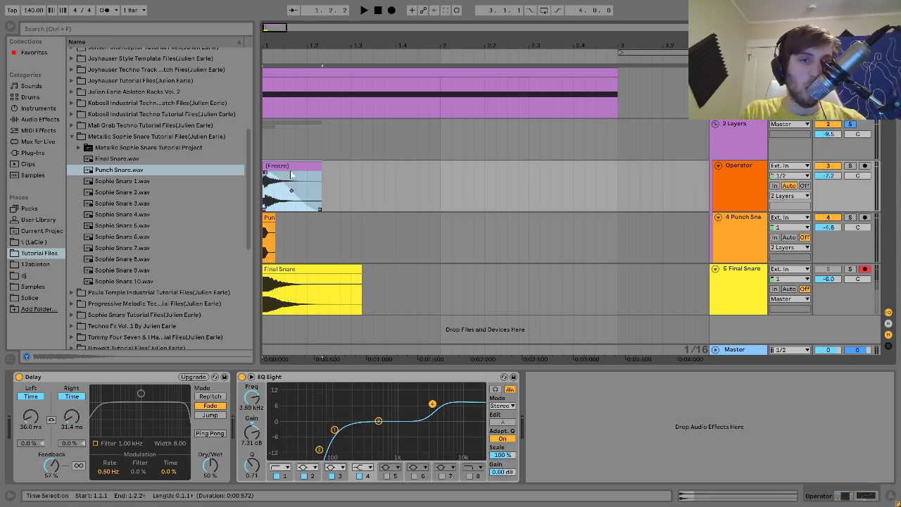
Step: Compare the 2 Layers group with its Drum Buss bypassed and active, leaving the Drum Buss on
{"action": "left_click", "coordinate": [745, 143]}
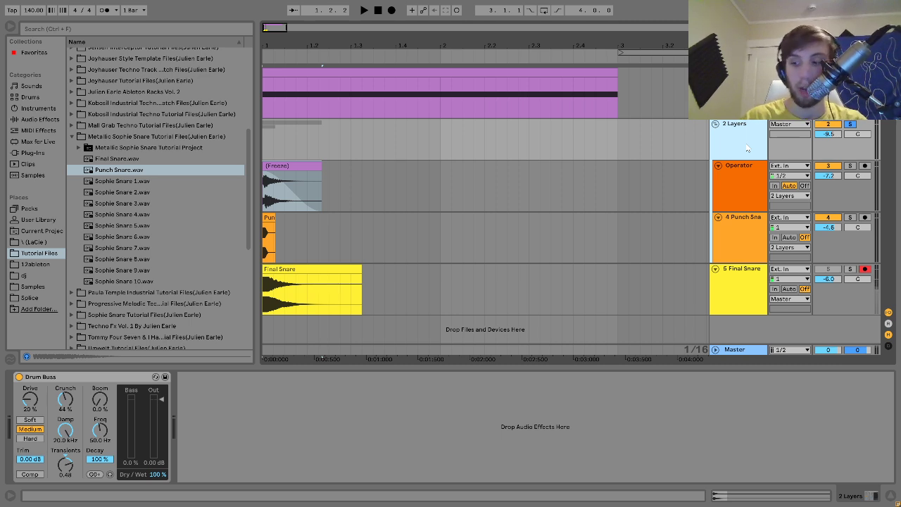
{"action": "left_click", "coordinate": [19, 377]}
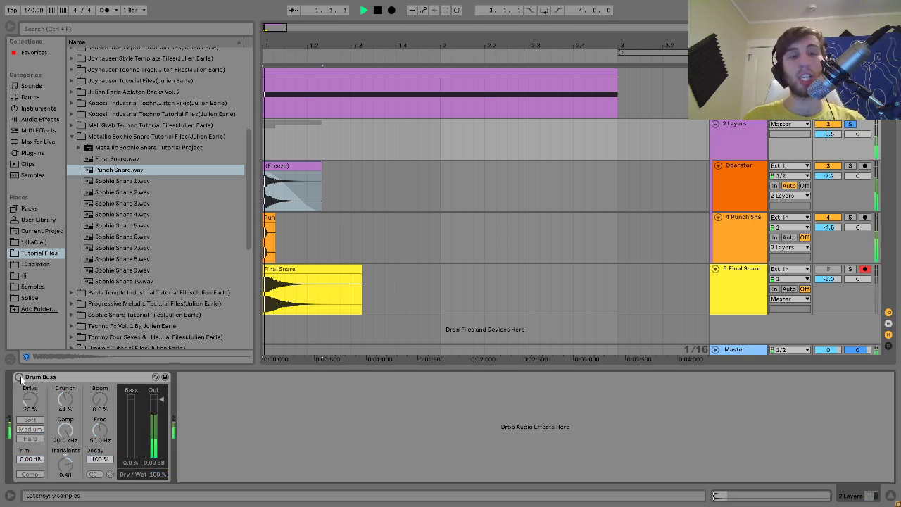
{"action": "left_click", "coordinate": [19, 377]}
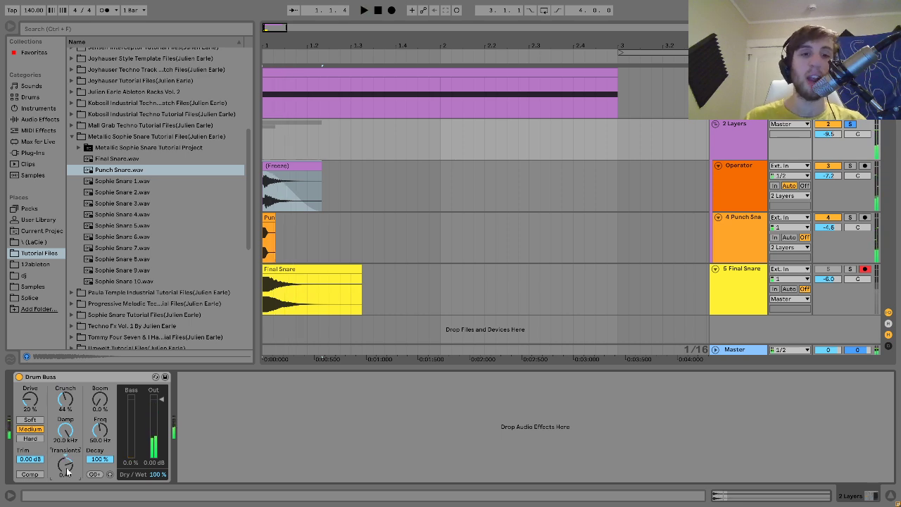
Step: Review the device chains of the Final Snare track, the 2 Layers group and the Starting FM track
{"action": "left_click", "coordinate": [732, 287]}
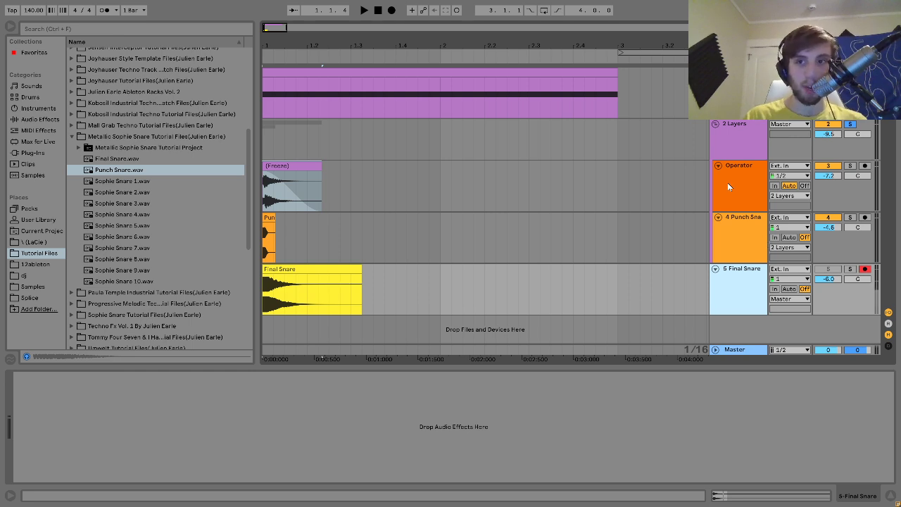
{"action": "left_click", "coordinate": [729, 149]}
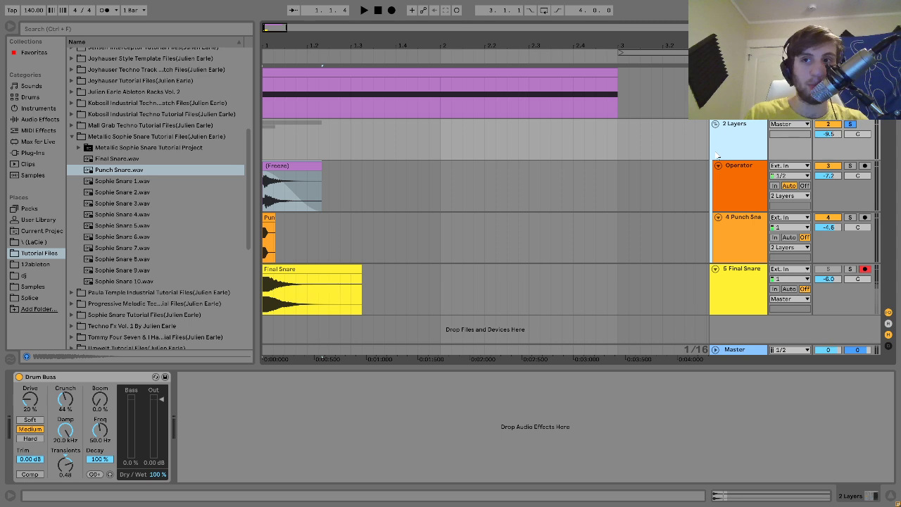
{"action": "left_click", "coordinate": [677, 233]}
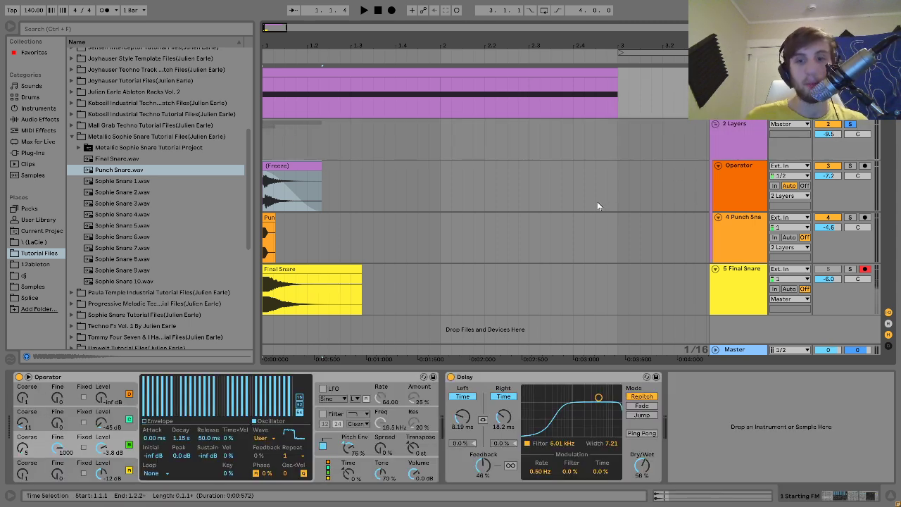
Step: Fold the Operator and Punch Snare tracks, and display the 2 Layers group's Drum Buss
{"action": "left_click", "coordinate": [729, 177]}
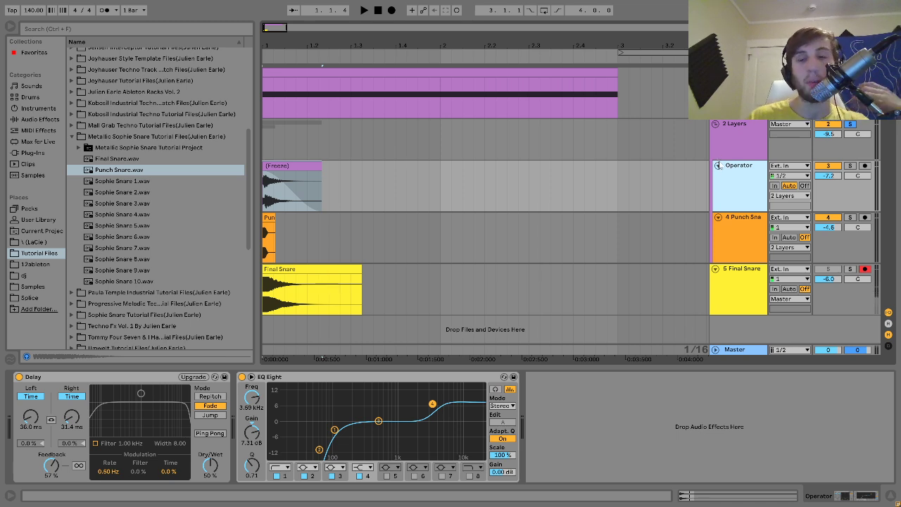
{"action": "left_click", "coordinate": [718, 167]}
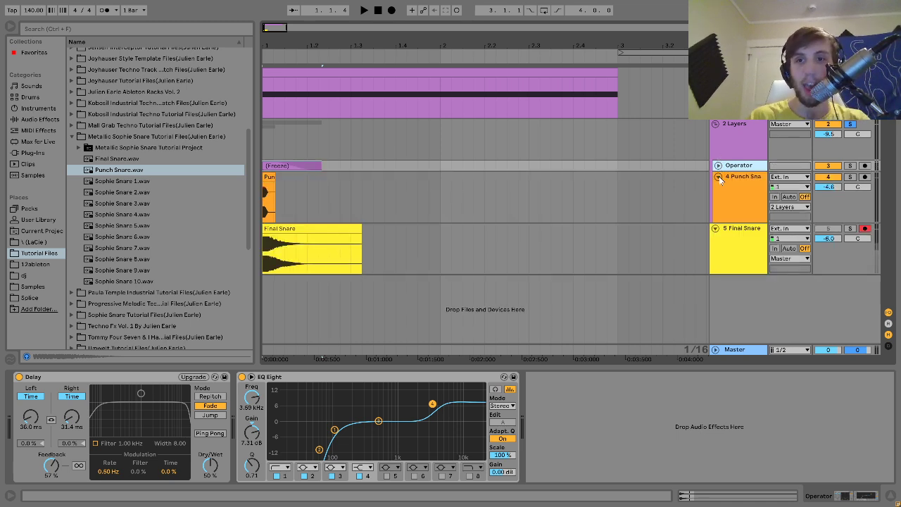
{"action": "left_click", "coordinate": [719, 177]}
{"action": "left_click", "coordinate": [736, 145]}
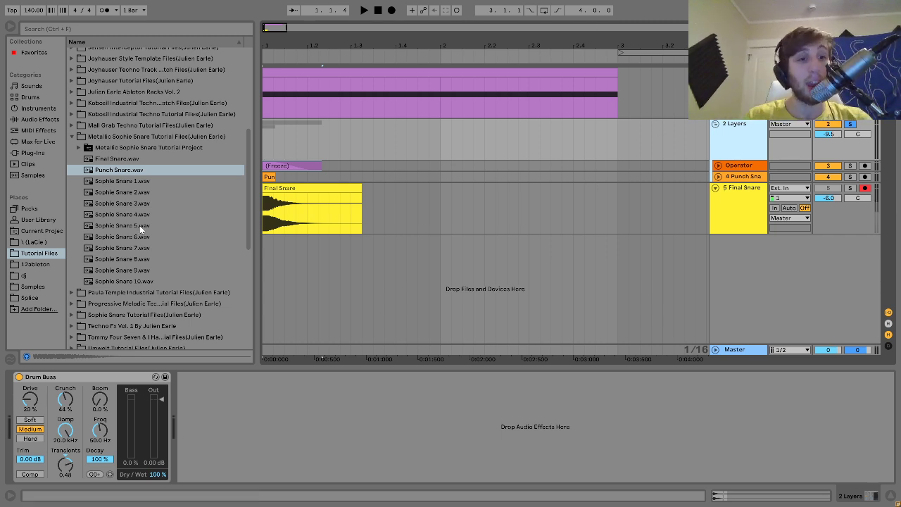
Step: Preview the Sophie Snare samples in descending order from Sophie Snare 10.wav to Sophie Snare 3.wav
{"action": "left_click", "coordinate": [141, 281]}
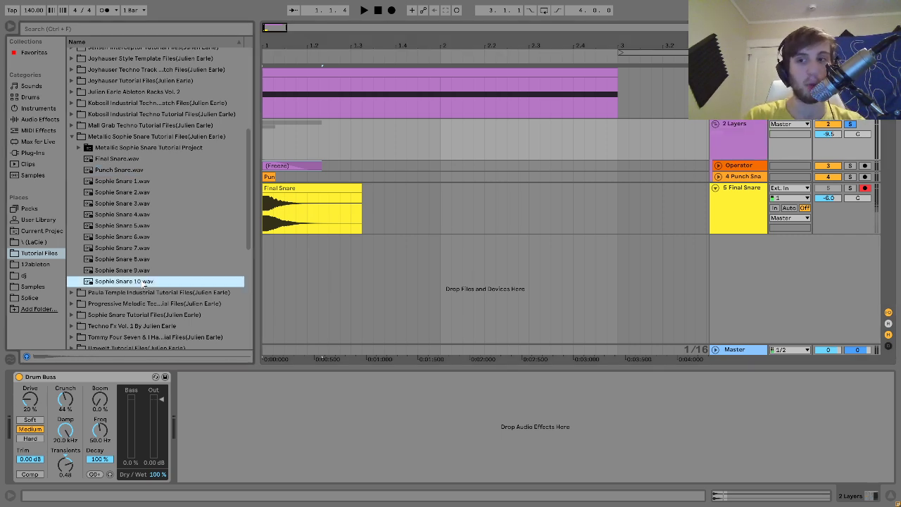
{"action": "key", "text": "Up"}
{"action": "key", "text": "Up"}
{"action": "key", "text": "Up"}
{"action": "key", "text": "Up"}
{"action": "key", "text": "Up"}
{"action": "key", "text": "Up"}
{"action": "key", "text": "Up"}
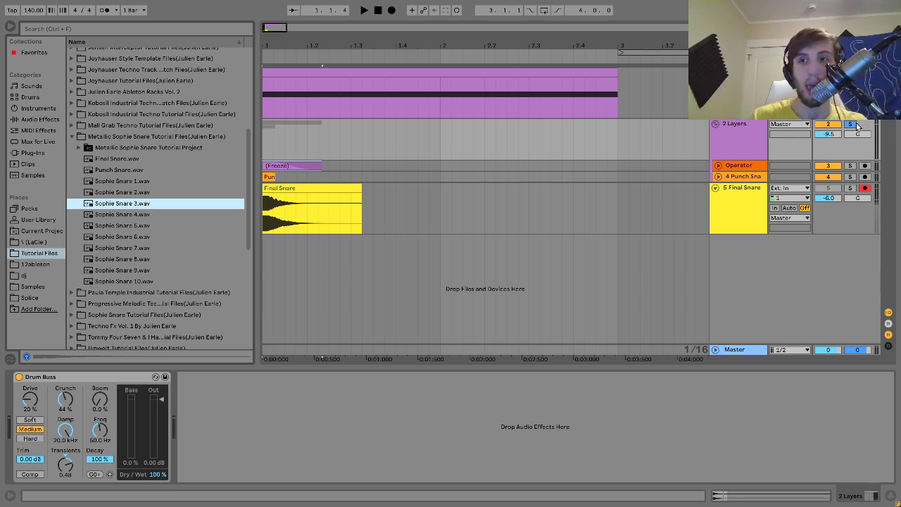
Step: Unsolo the 2 Layers group and select it to display its Drum Buss
{"action": "left_click", "coordinate": [747, 134]}
{"action": "left_click", "coordinate": [747, 133]}
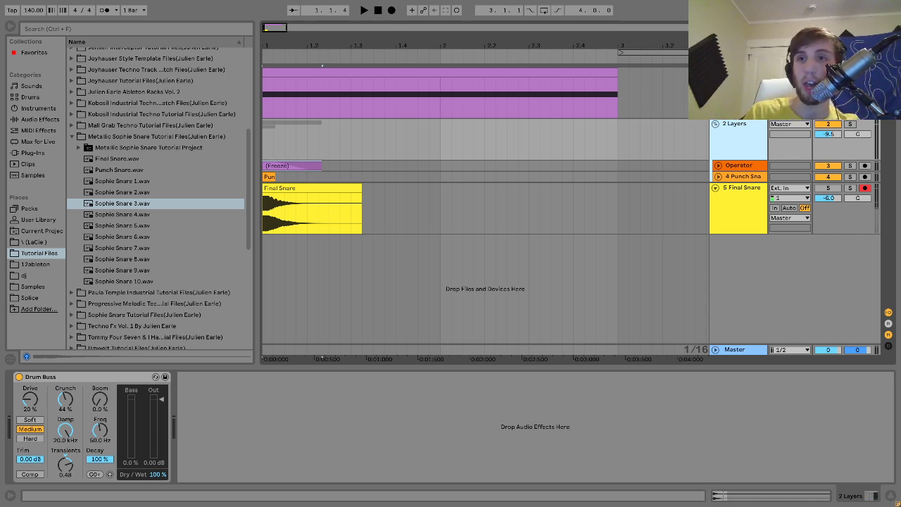
{"action": "left_click", "coordinate": [737, 88]}
{"action": "left_click", "coordinate": [746, 125]}
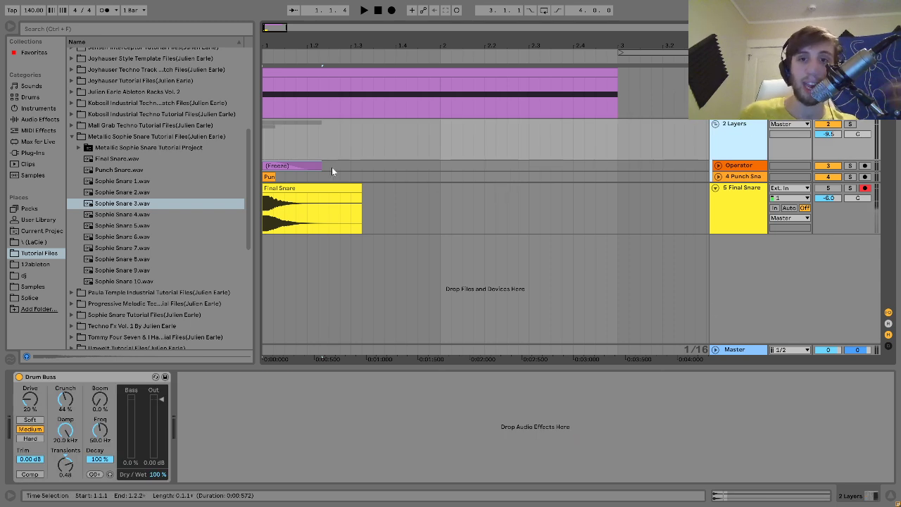
Step: Preview the Sophie Snare samples in ascending order from Sophie Snare 1.wav to Sophie Snare 8.wav
{"action": "left_click", "coordinate": [129, 181]}
{"action": "key", "text": "Down"}
{"action": "key", "text": "Down"}
{"action": "key", "text": "Down"}
{"action": "key", "text": "Down"}
{"action": "key", "text": "Down"}
{"action": "key", "text": "Down"}
{"action": "key", "text": "Down"}
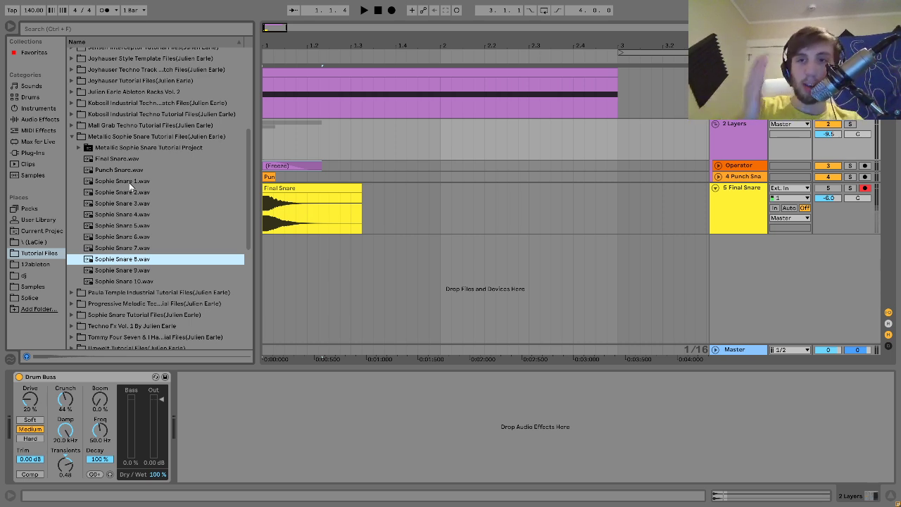
Step: Exit full screen and switch to OBS
{"action": "key", "text": "F11"}
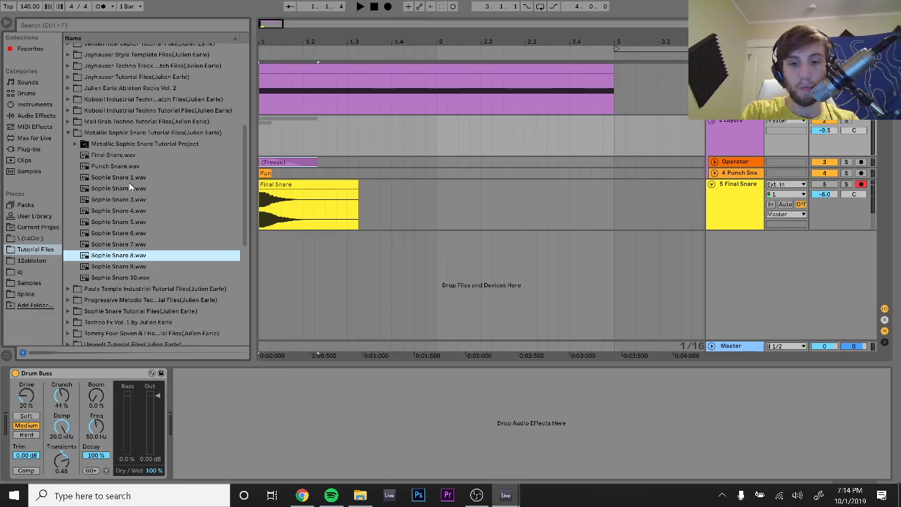
{"action": "left_click", "coordinate": [476, 496]}
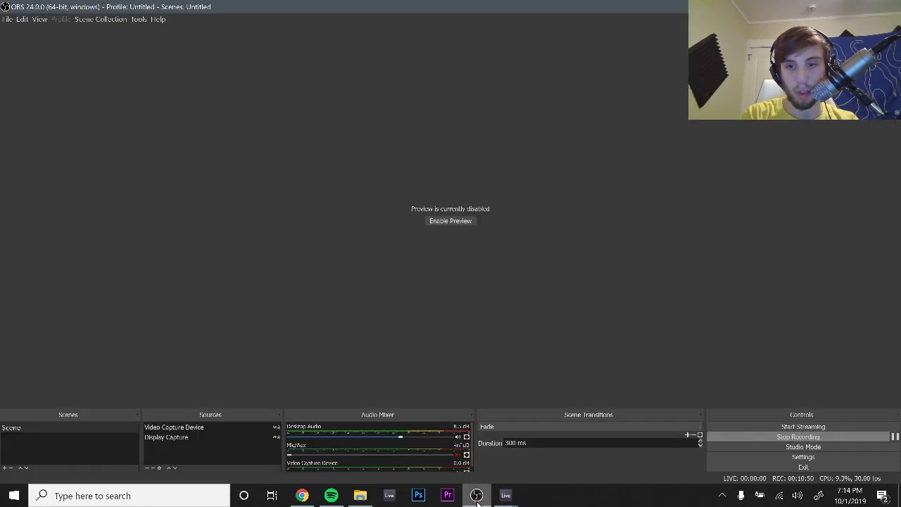